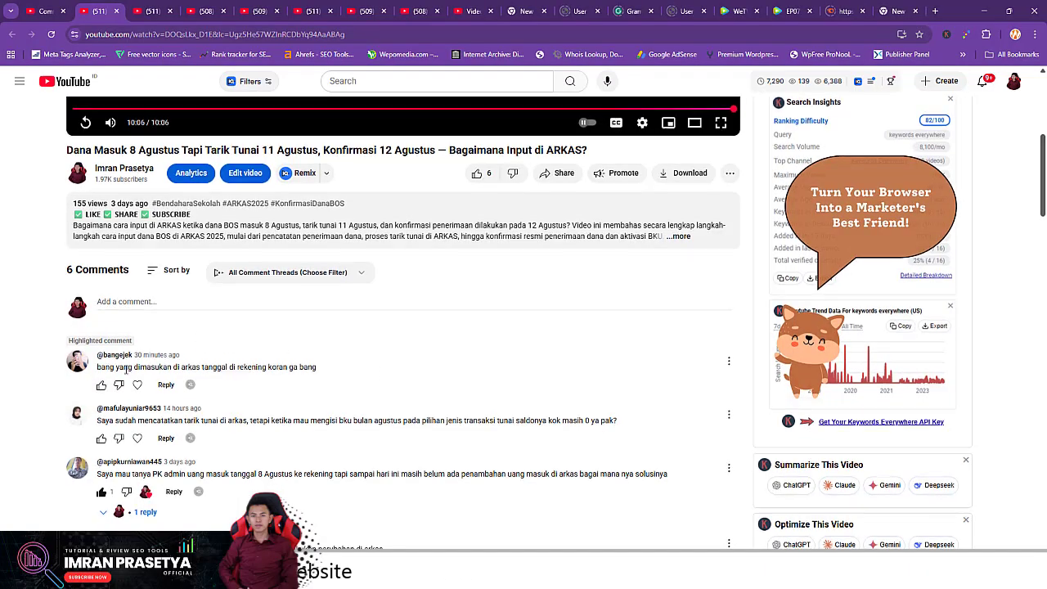
# - Scroll down to the video's comments, then switch to the channel's Videos tab
pyautogui.scroll(-2, 127, 364)
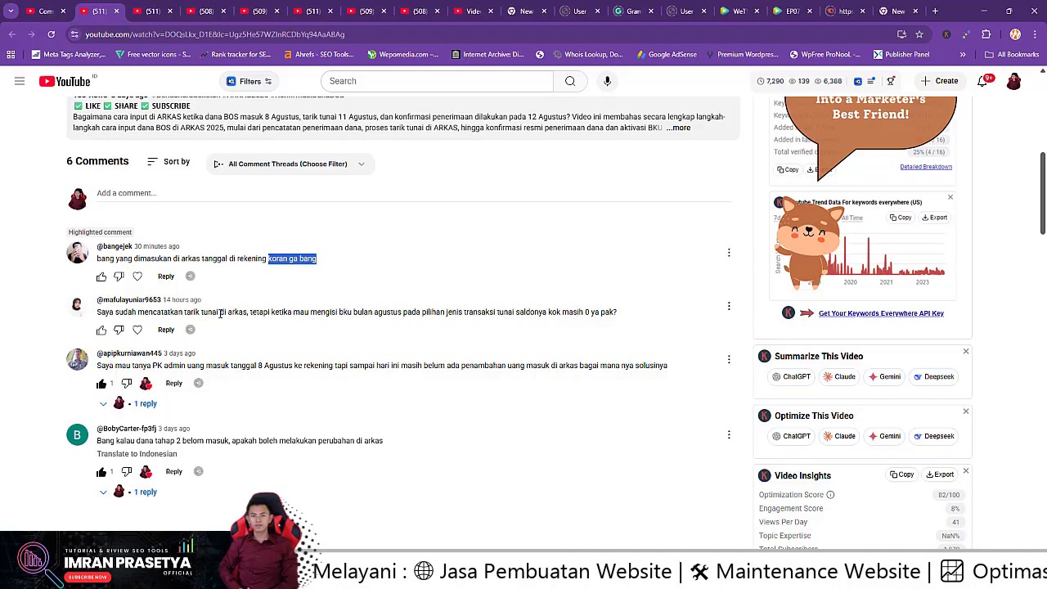
pyautogui.hotkey('ctrl', 'Tab')
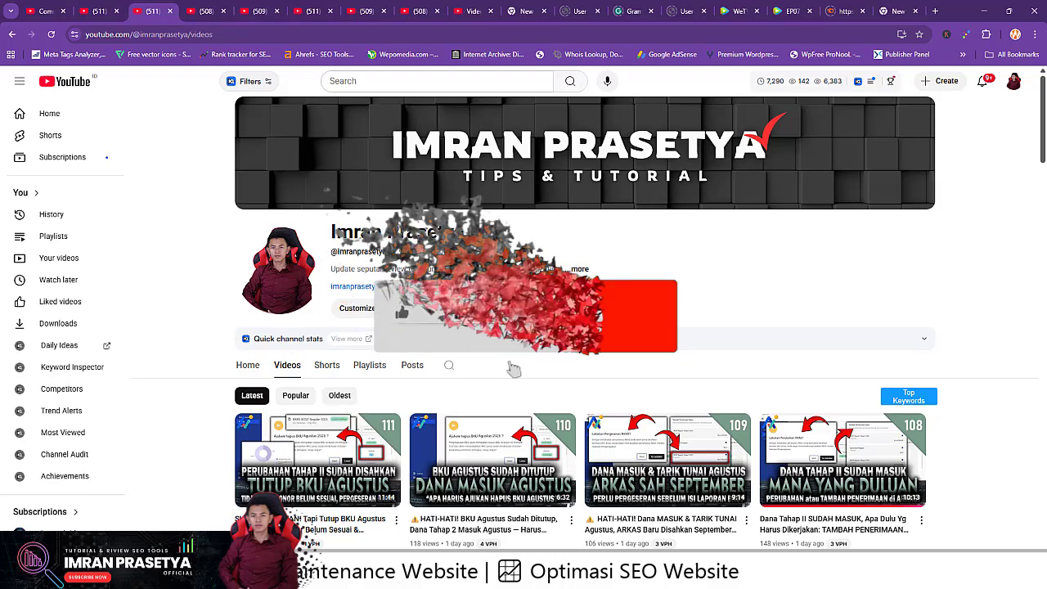
# - Return to the ARKAS video's watch page showing its 6 viewer comments
pyautogui.moveTo(1043, 134)
pyautogui.mouseDown()
pyautogui.moveTo(1042, 462)
pyautogui.moveTo(1043, 119)
pyautogui.mouseUp()
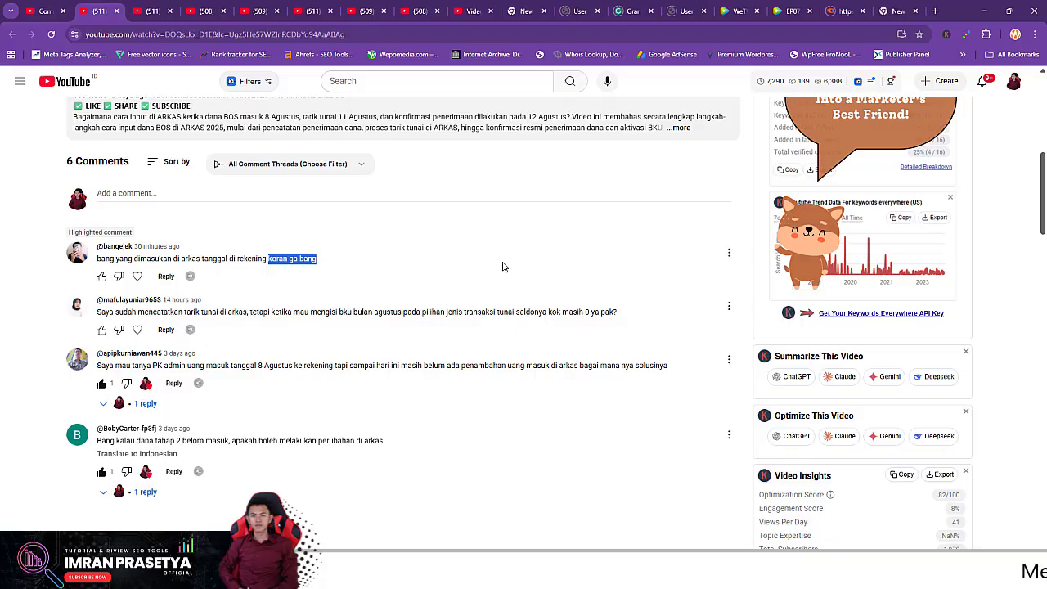
# - Bring ARKAS forward and open the Agustus card under BKU BOSP Reguler 2025
pyautogui.moveTo(776, 576)
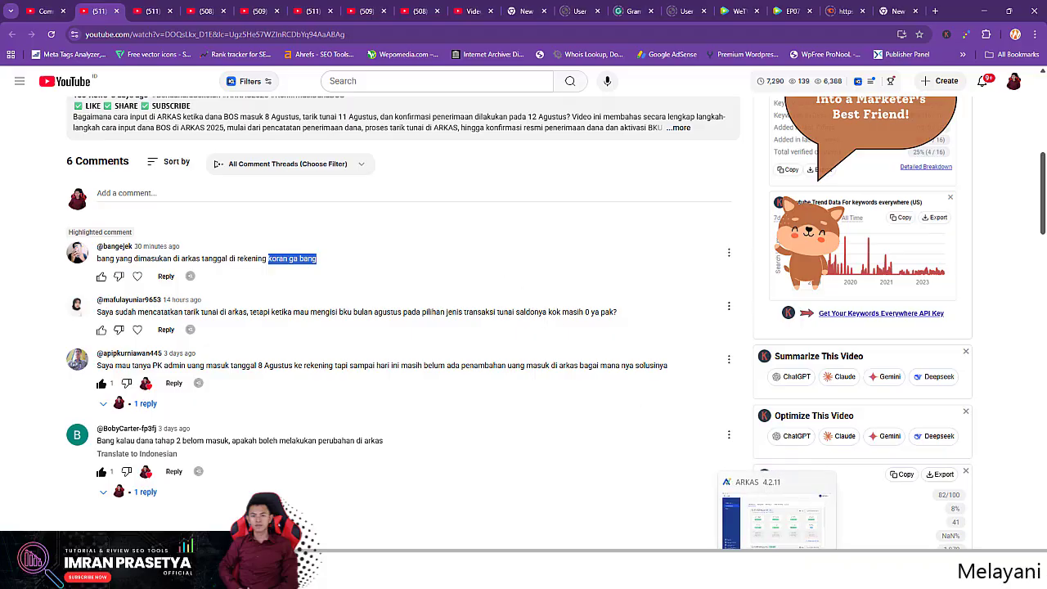
pyautogui.click(772, 511)
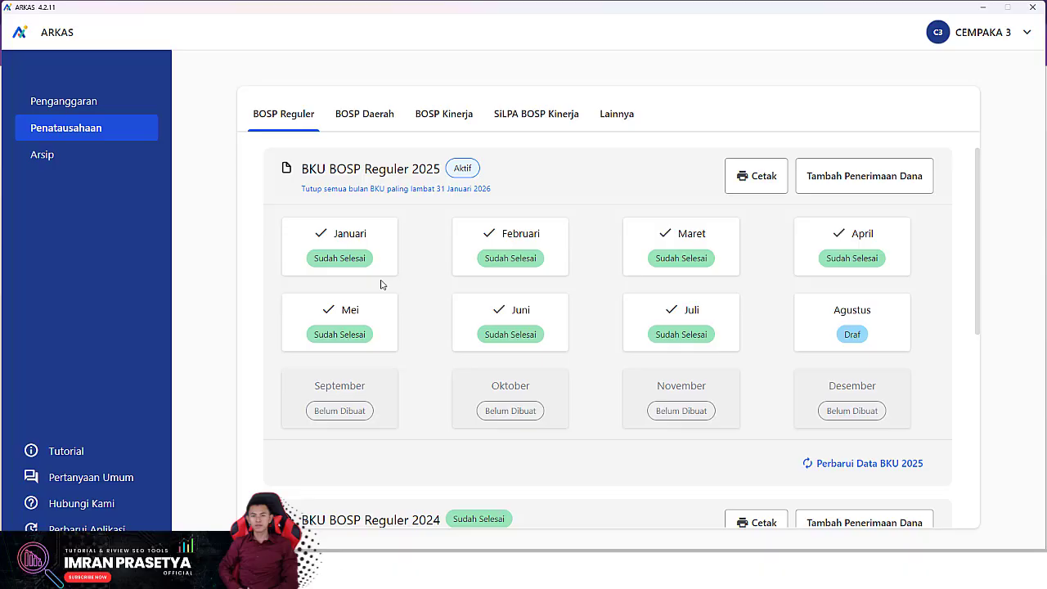
pyautogui.click(882, 328)
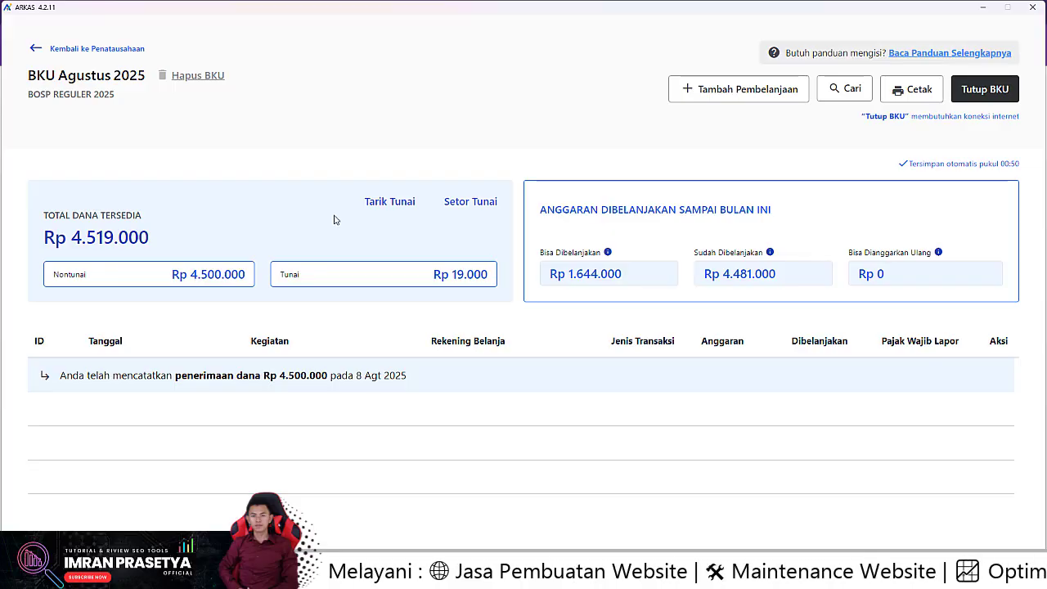
# - Fill in a Tarik Tunai withdrawal dated 15 Agt 2025 for Rp 4.500.000
pyautogui.click(390, 205)
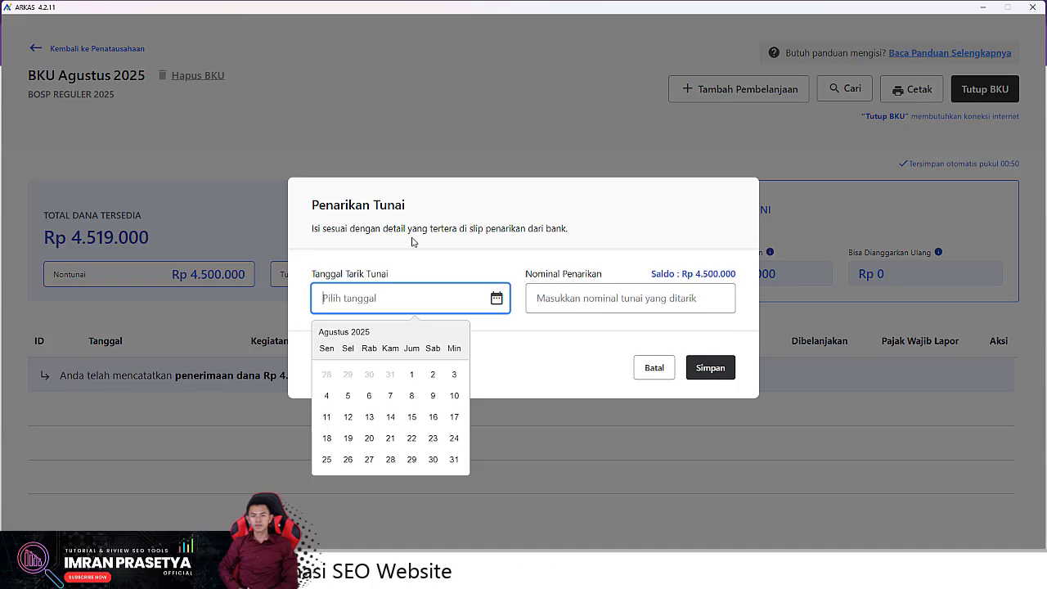
pyautogui.click(412, 417)
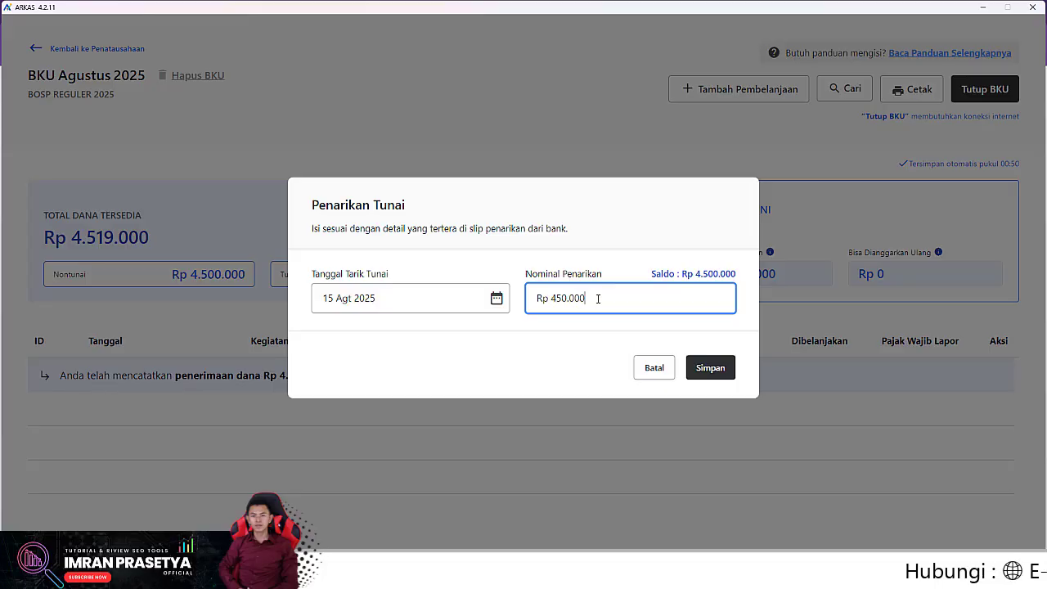
pyautogui.write('0')
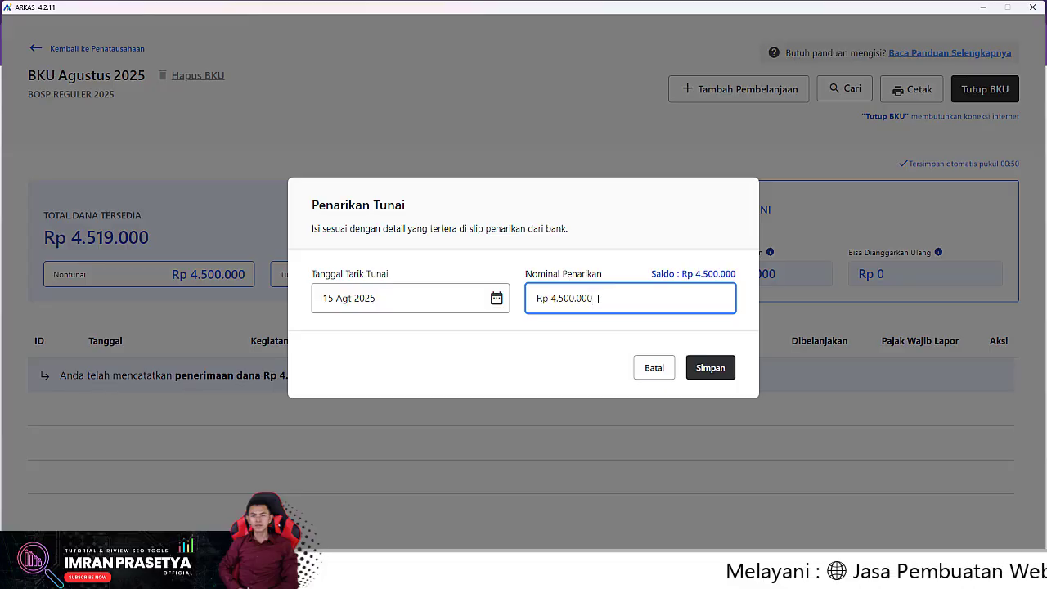
pyautogui.tripleClick(598, 298)
pyautogui.press('BackSpace')
pyautogui.write('2')
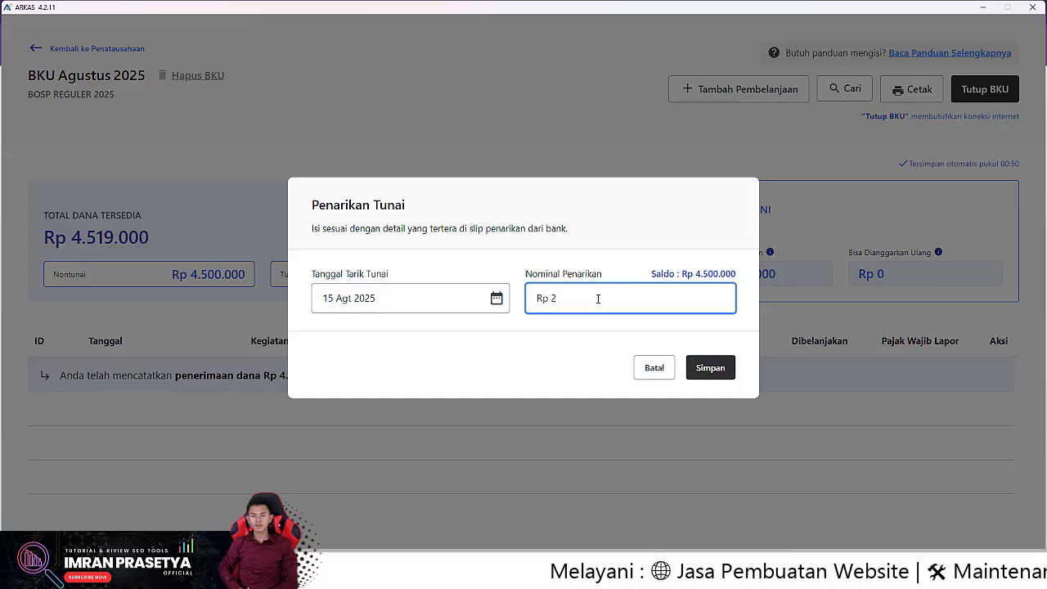
pyautogui.write('.000.000')
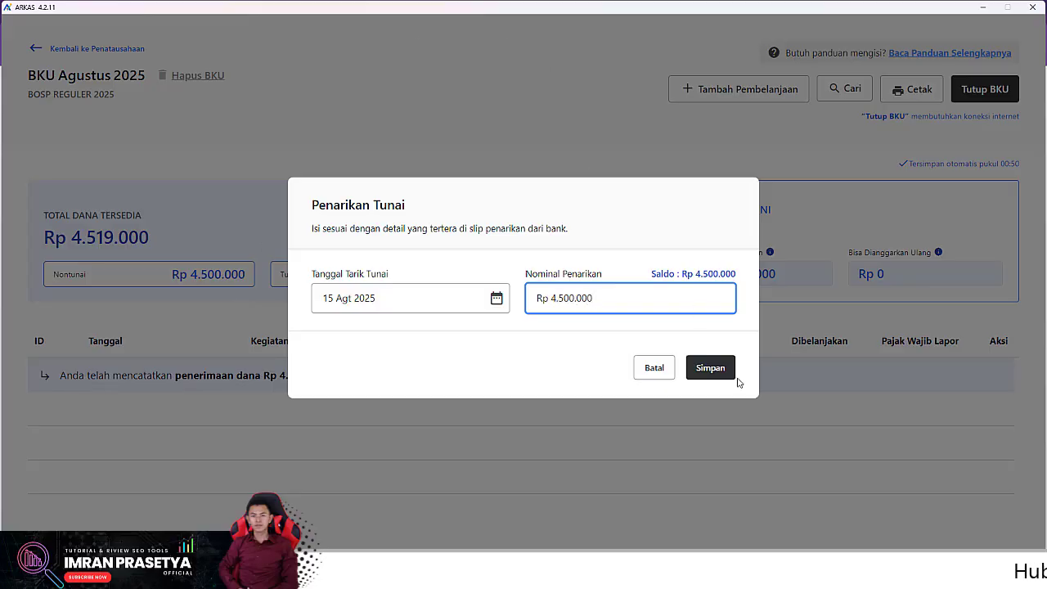
pyautogui.click(710, 369)
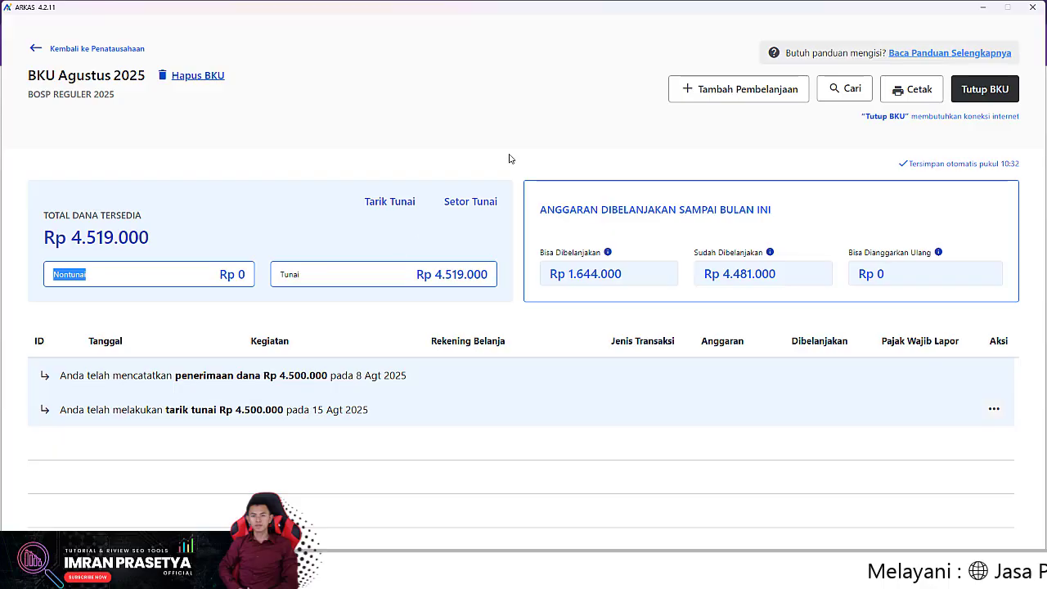
# - Start a new spending entry with Tambah Pembelanjaan
pyautogui.click(749, 90)
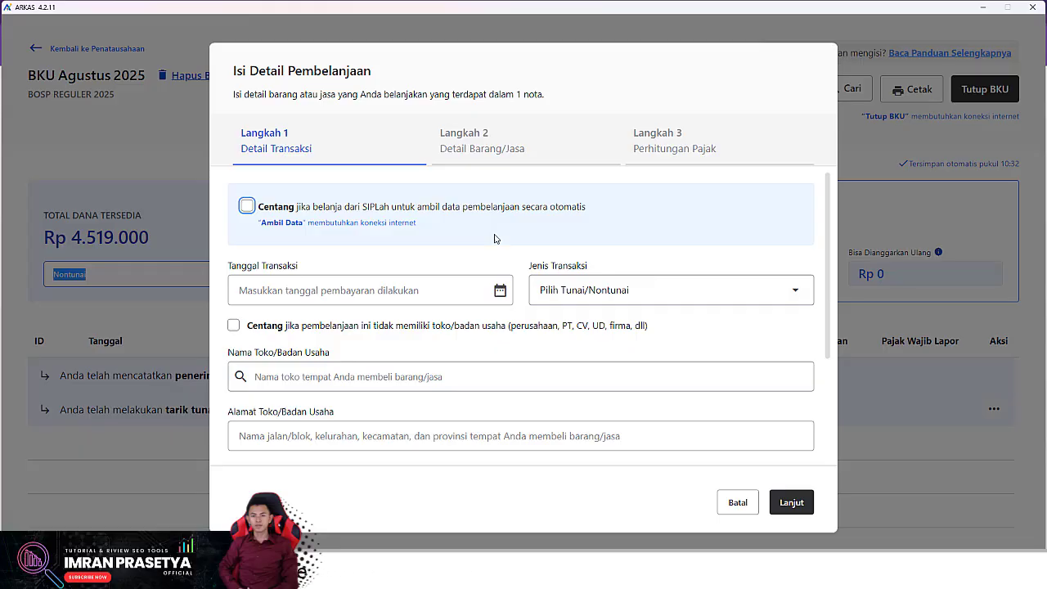
# - Date the spending 21 Agt 2025 and set Jenis Transaksi to Tunai
pyautogui.click(450, 286)
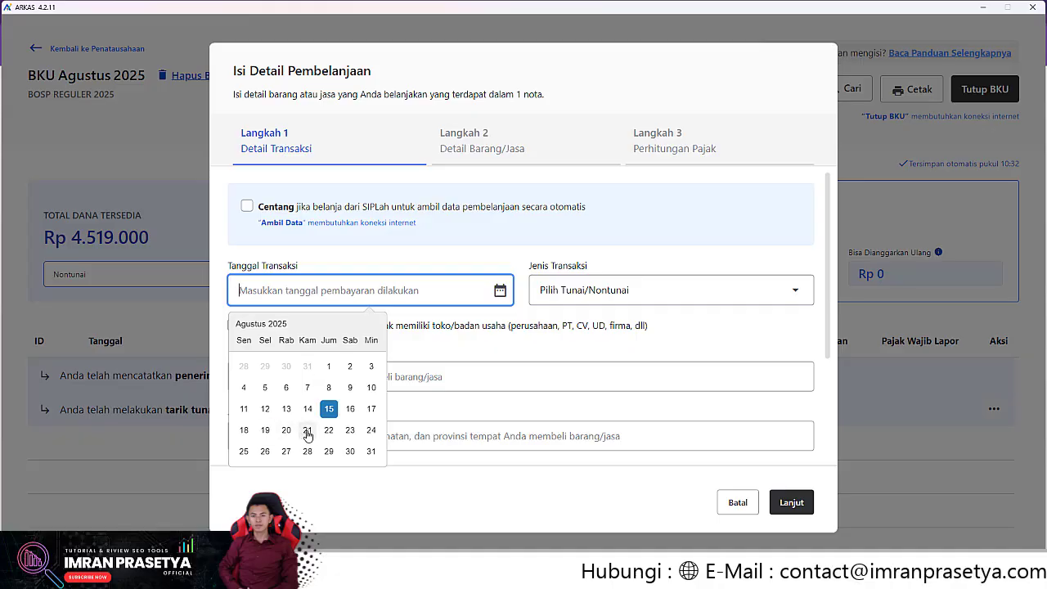
pyautogui.click(308, 430)
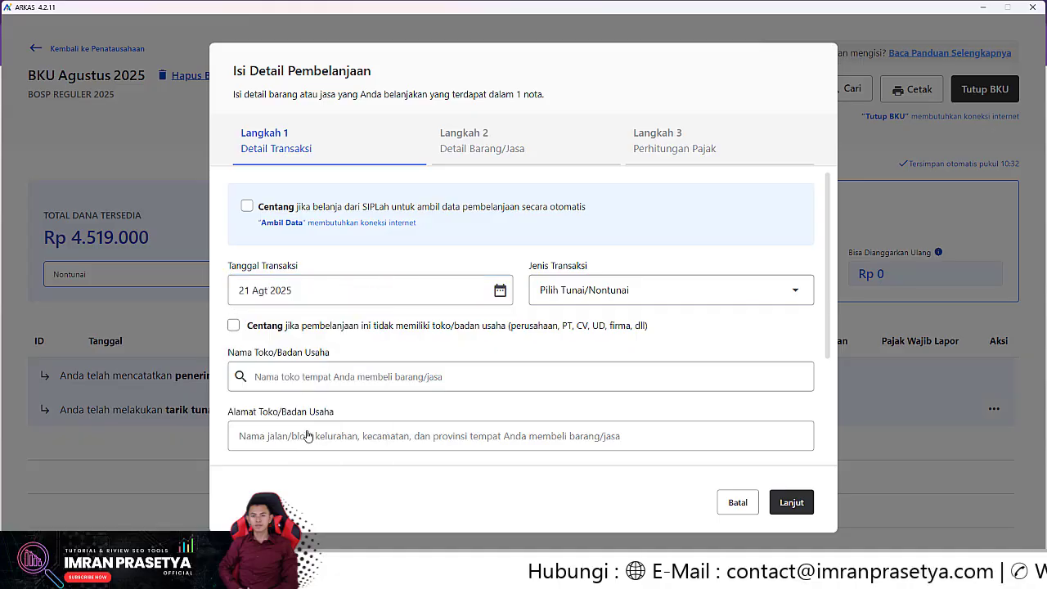
pyautogui.click(585, 294)
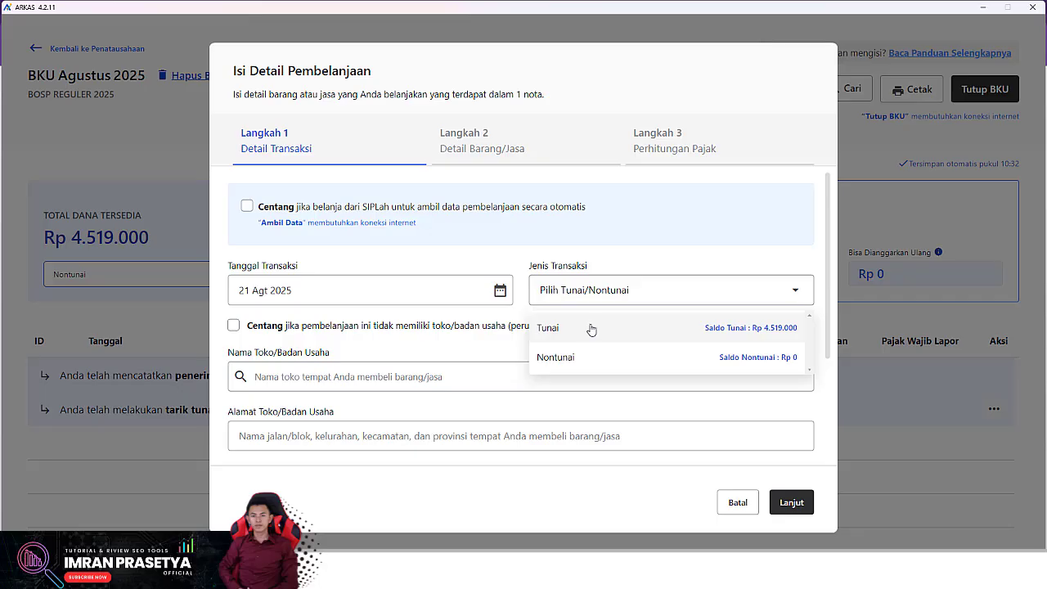
pyautogui.click(595, 328)
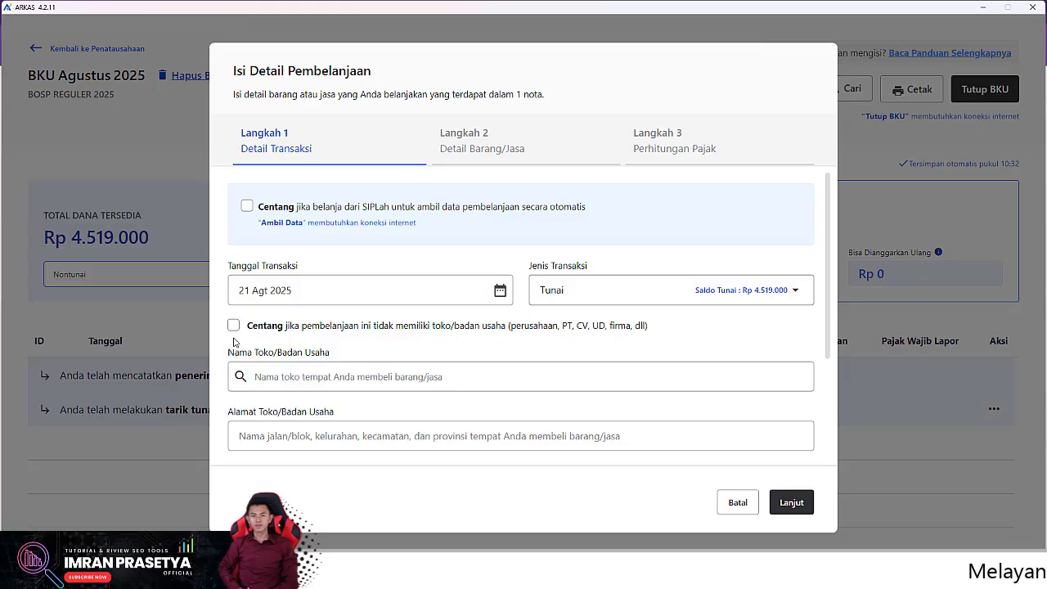
# - Mark no vendor, enter the recipient's name, tick no NPWP, and proceed to step 2
pyautogui.click(235, 327)
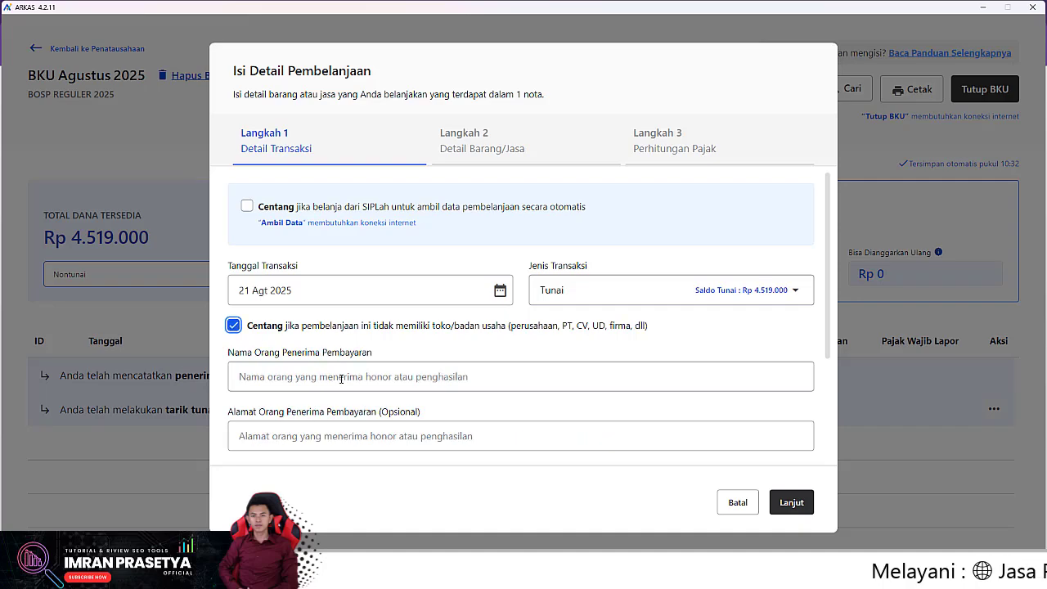
pyautogui.scroll(-1, 327, 368)
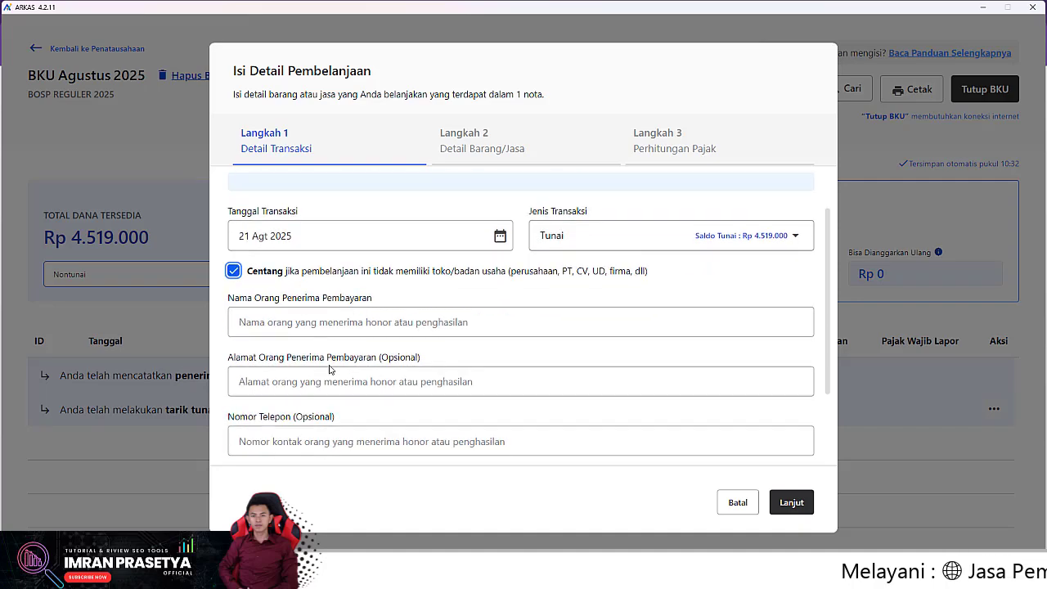
pyautogui.click(286, 322)
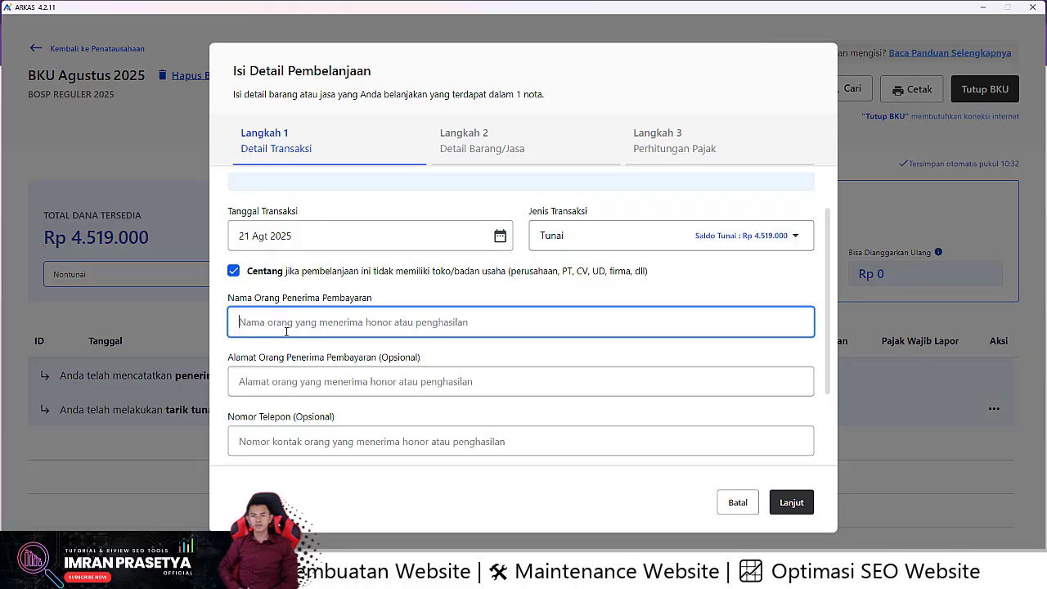
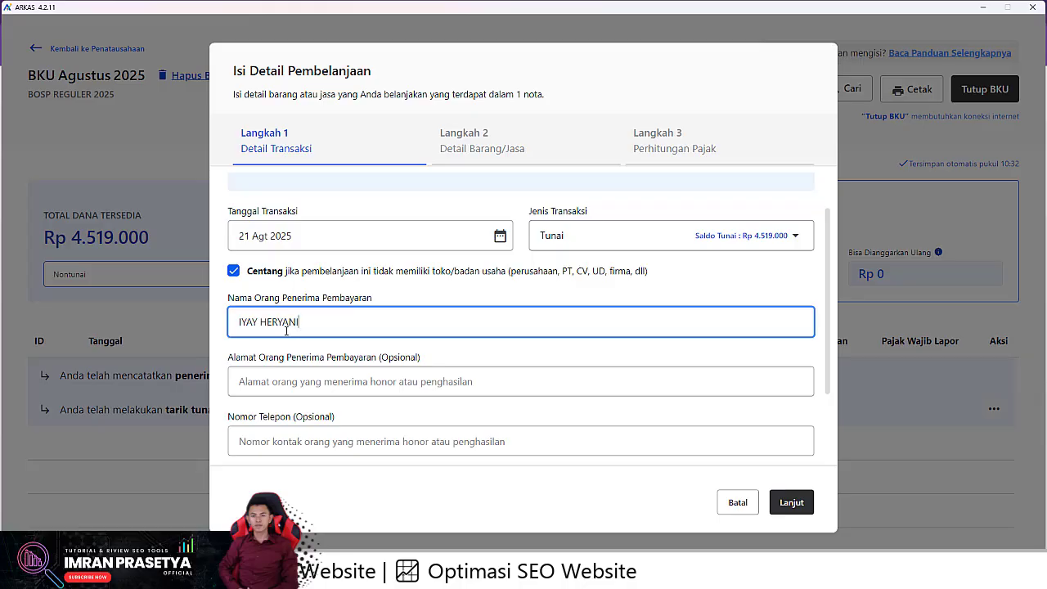
pyautogui.scroll(-2, 286, 331)
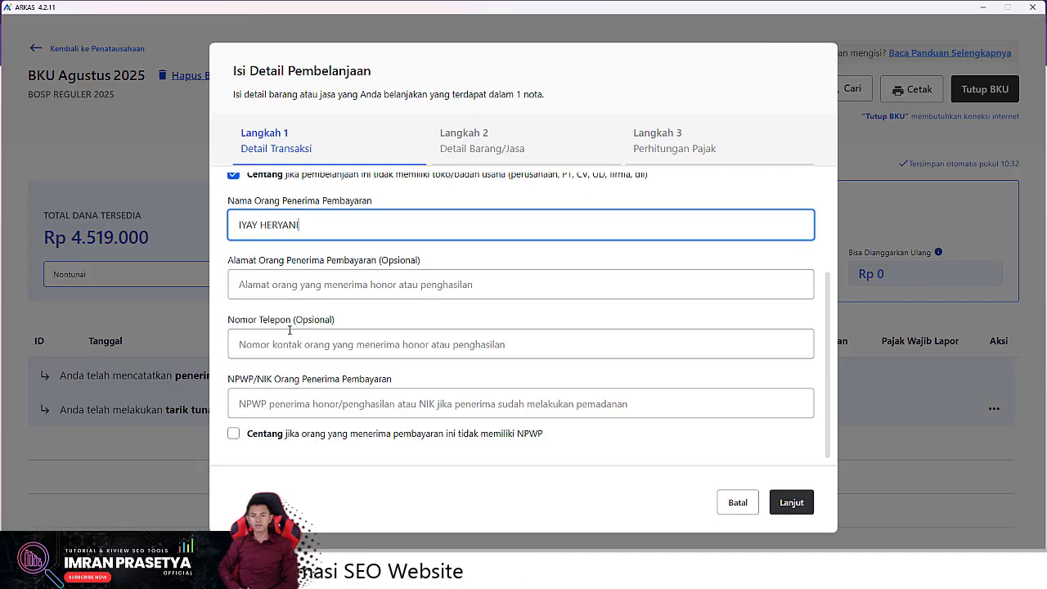
pyautogui.click(257, 406)
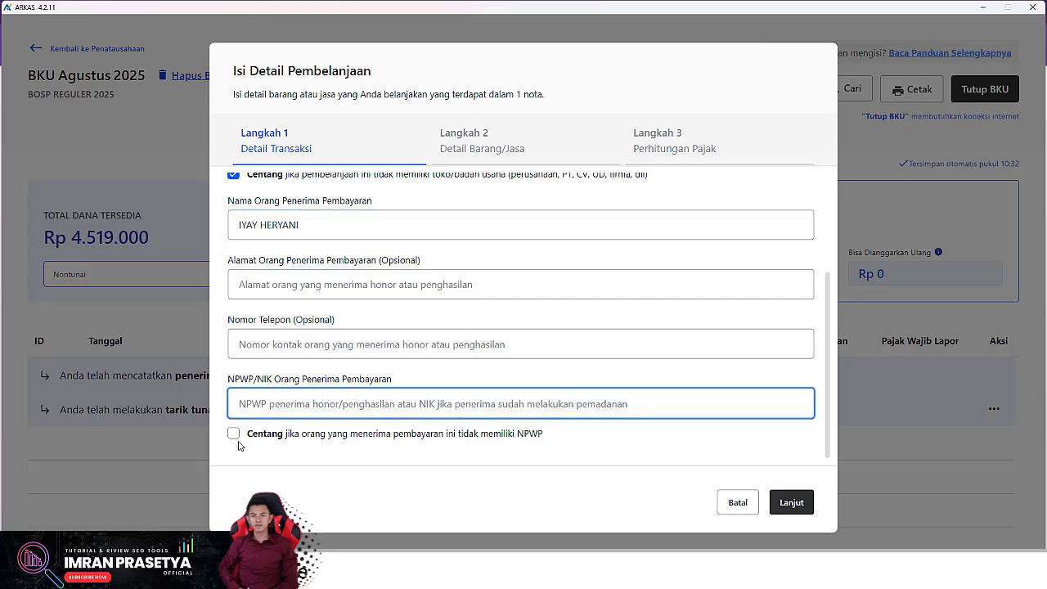
pyautogui.click(234, 434)
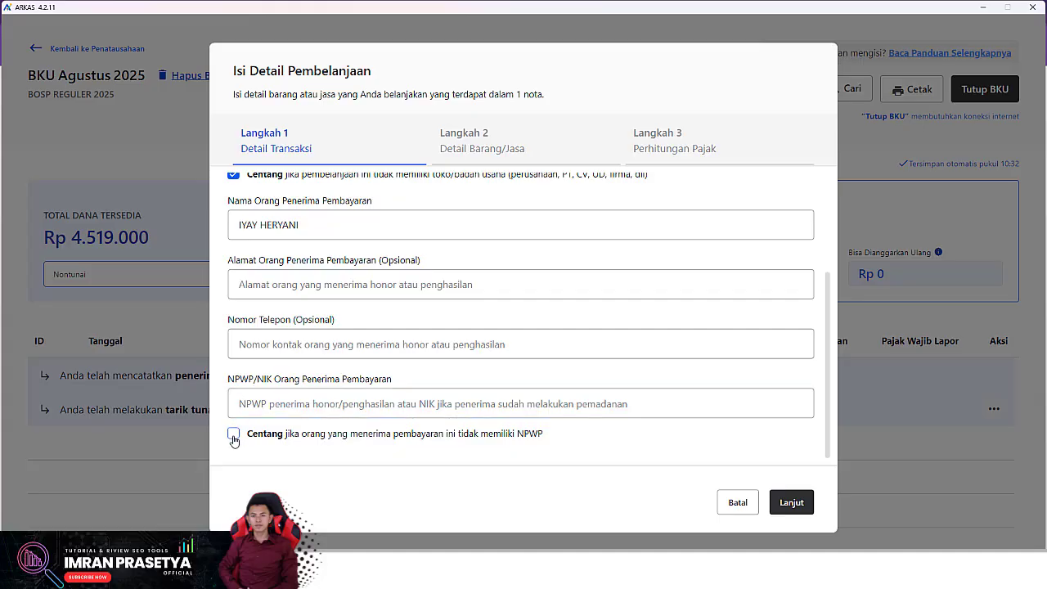
pyautogui.click(792, 501)
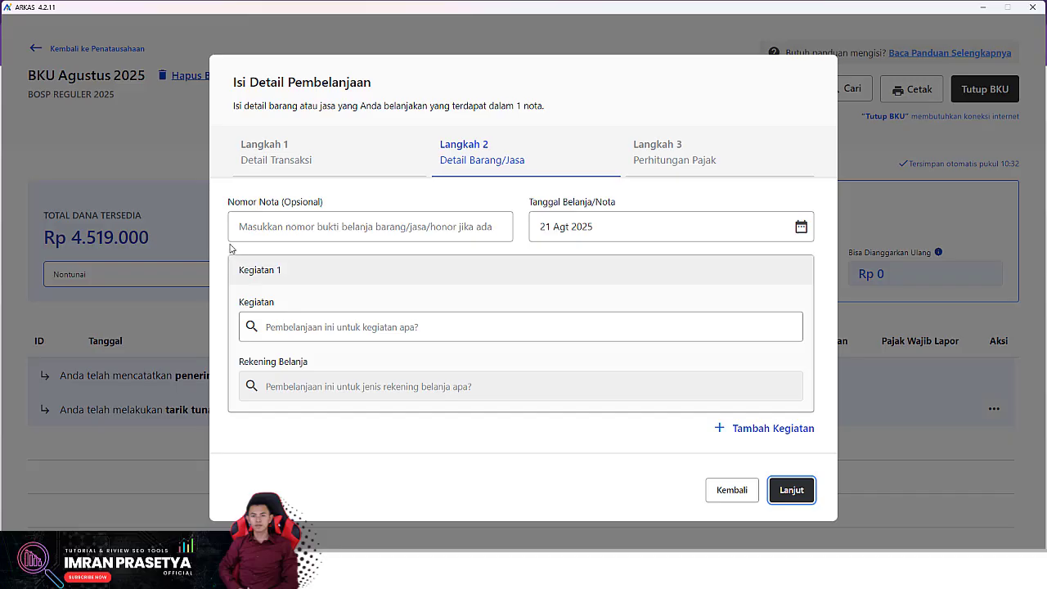
# - Choose activity Pembayaran honor Guru/Pendidik with account Honorarium Guru
pyautogui.click(320, 226)
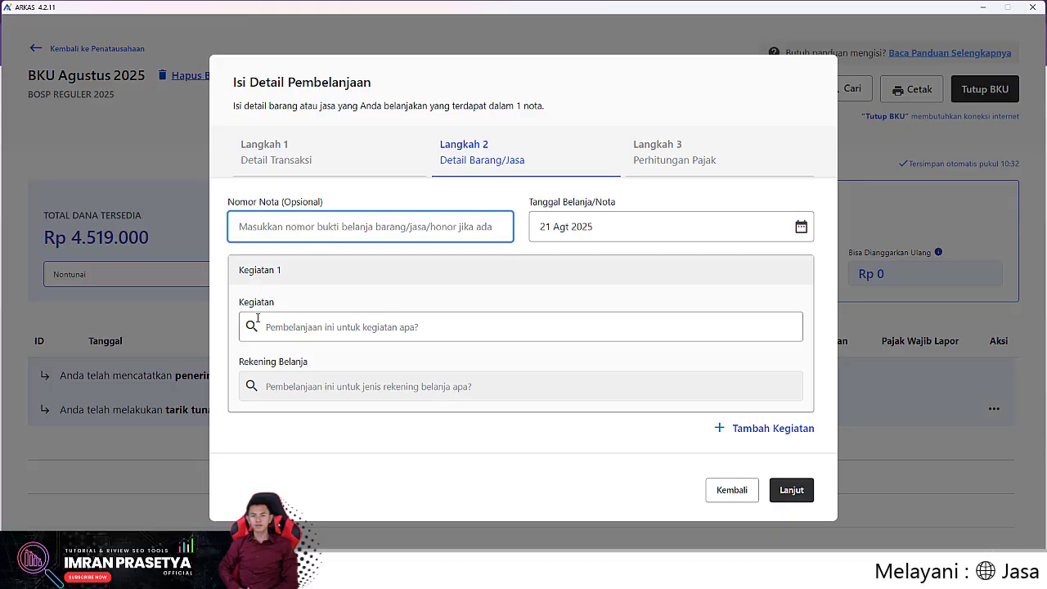
pyautogui.click(329, 326)
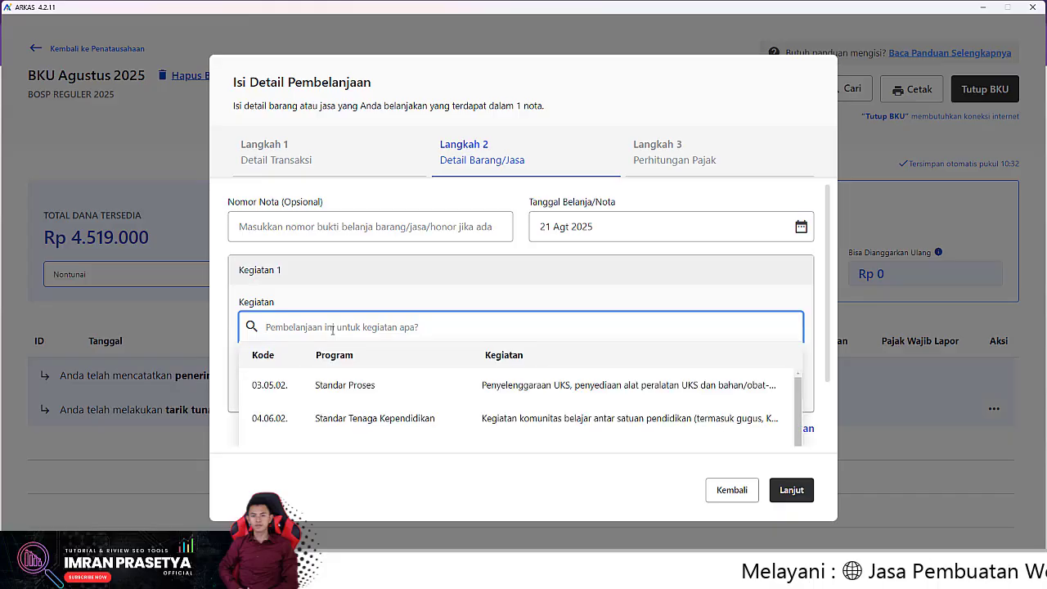
pyautogui.write('HONOR')
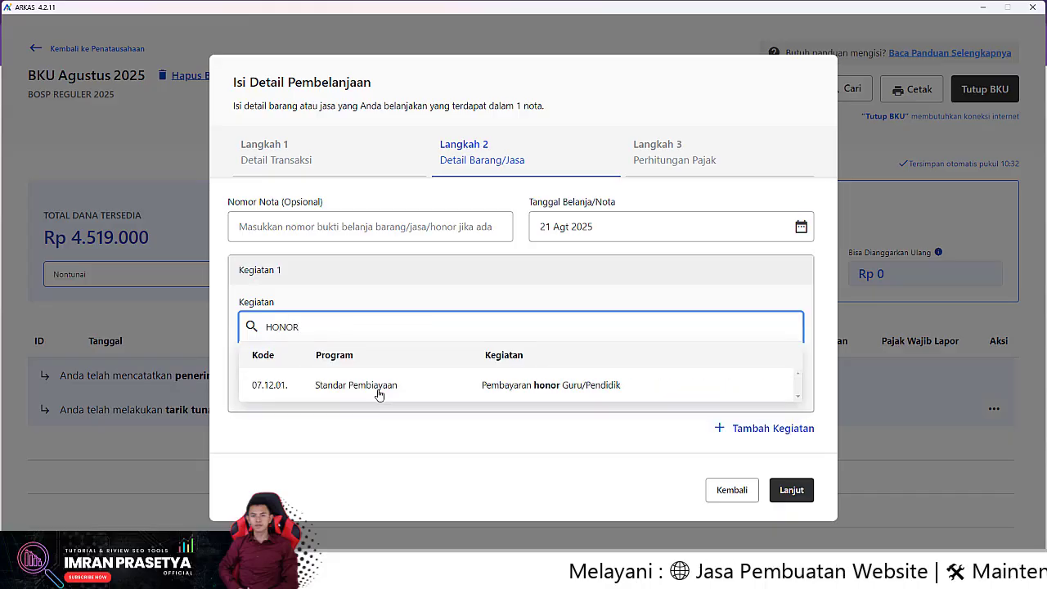
pyautogui.click(384, 386)
pyautogui.click(383, 386)
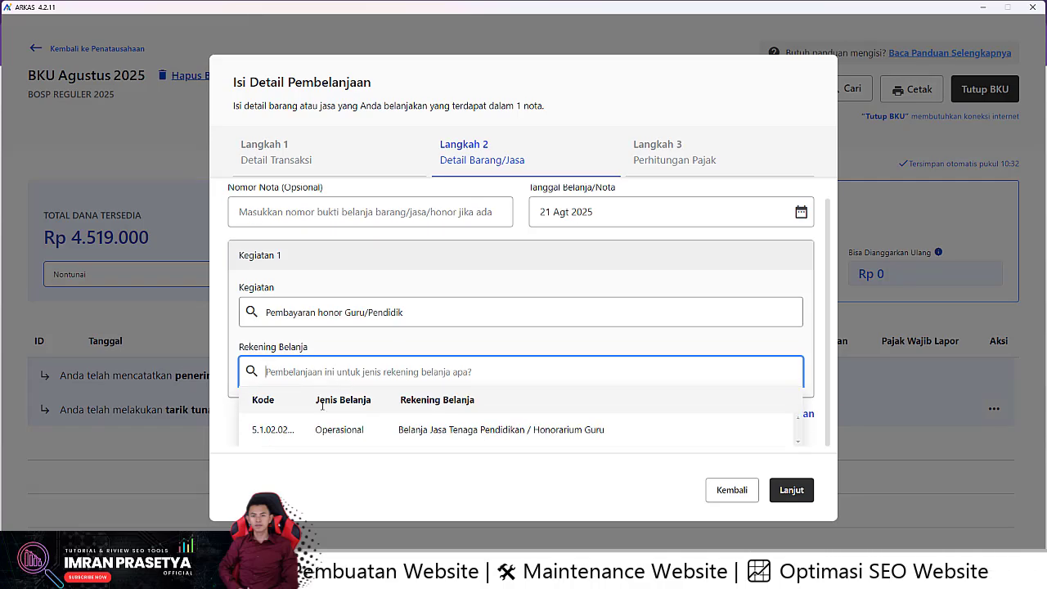
pyautogui.click(344, 430)
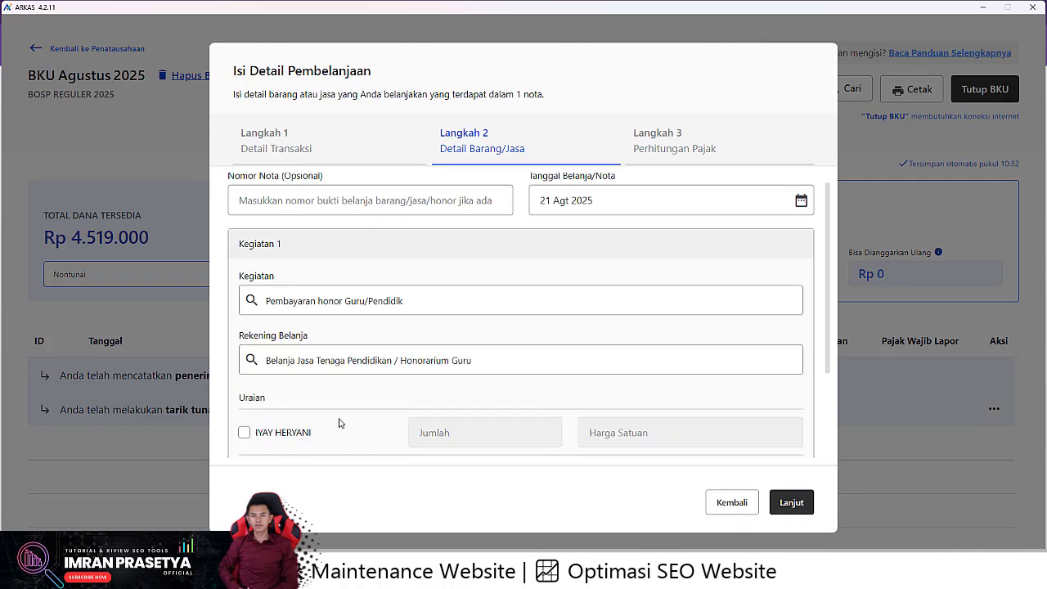
# - Include the first listed teacher at 2 × Rp 100.000 and review their quantity
pyautogui.scroll(-3, 341, 397)
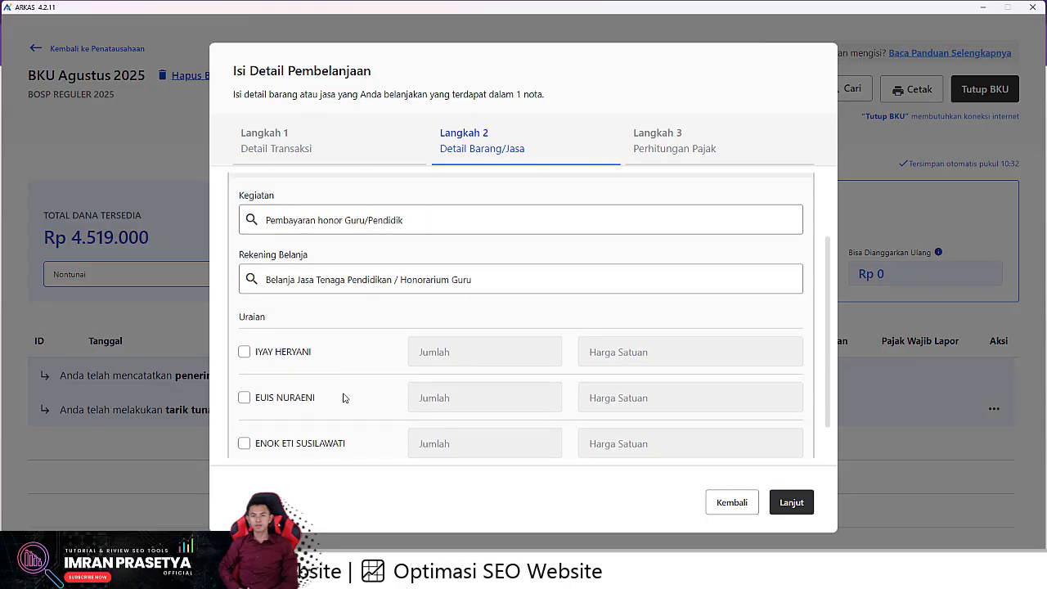
pyautogui.scroll(3, 327, 371)
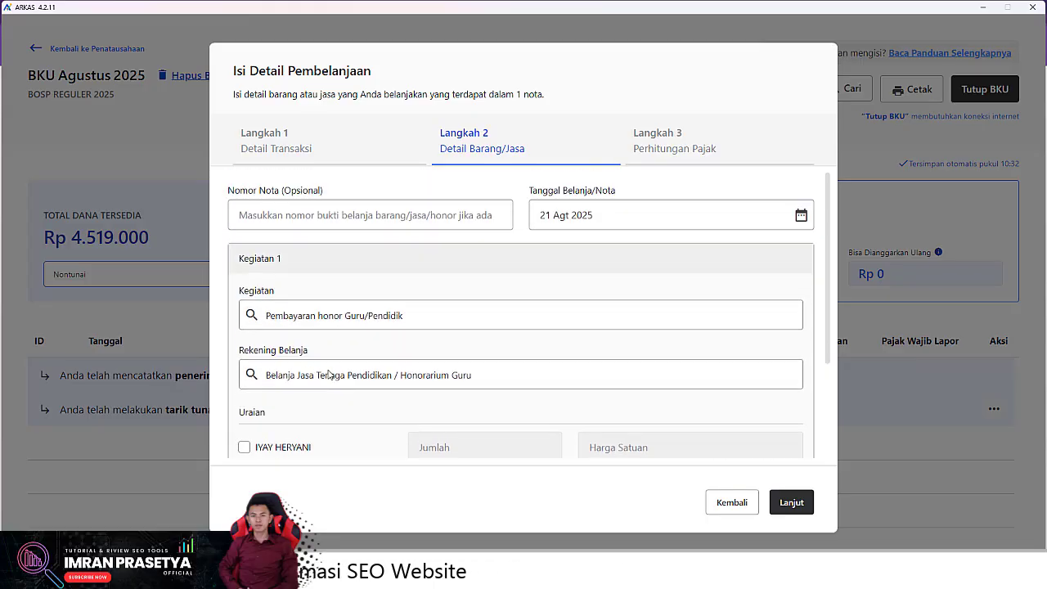
pyautogui.scroll(-2, 328, 370)
pyautogui.scroll(2, 328, 370)
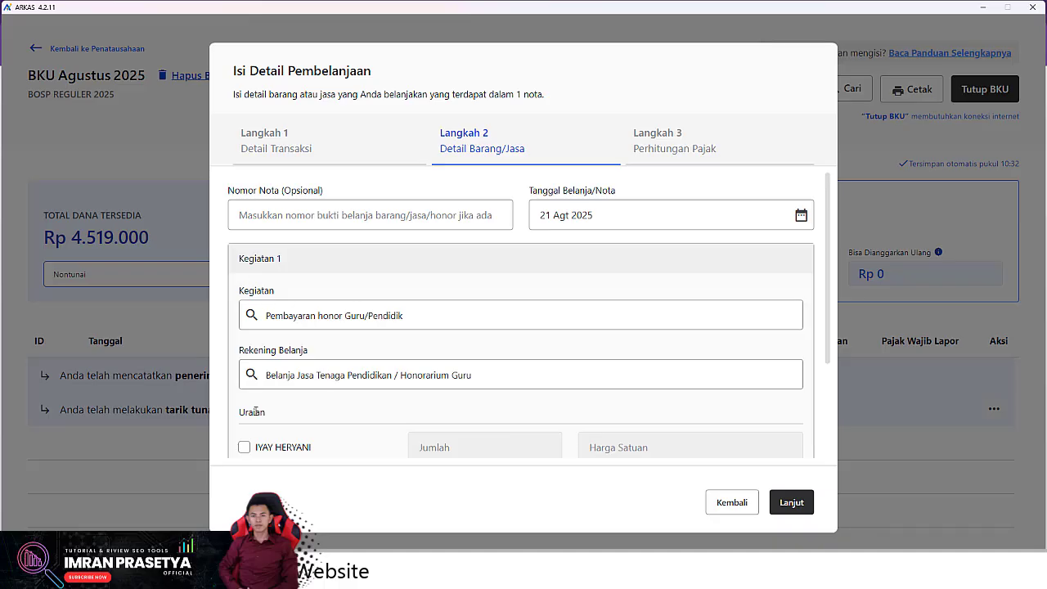
pyautogui.click(239, 449)
pyautogui.scroll(-3, 241, 429)
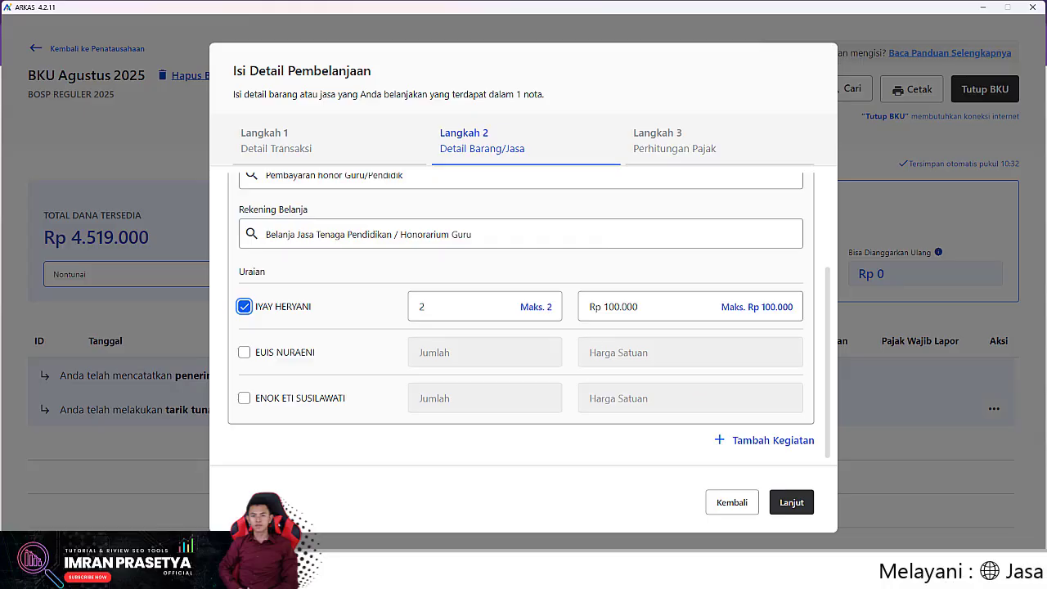
pyautogui.scroll(3, 752, 408)
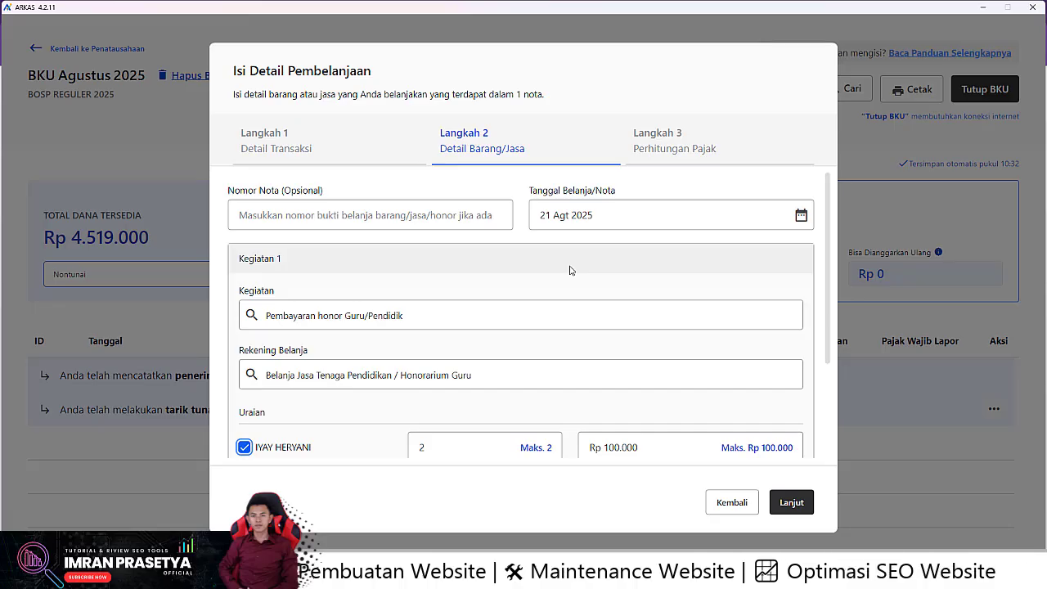
pyautogui.scroll(-1, 570, 270)
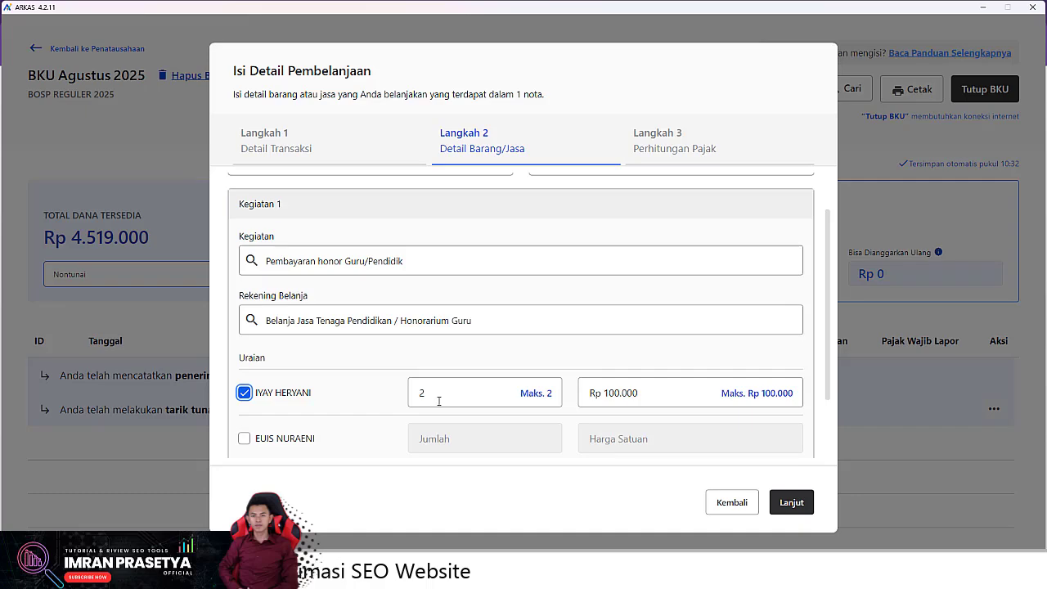
pyautogui.scroll(1, 440, 402)
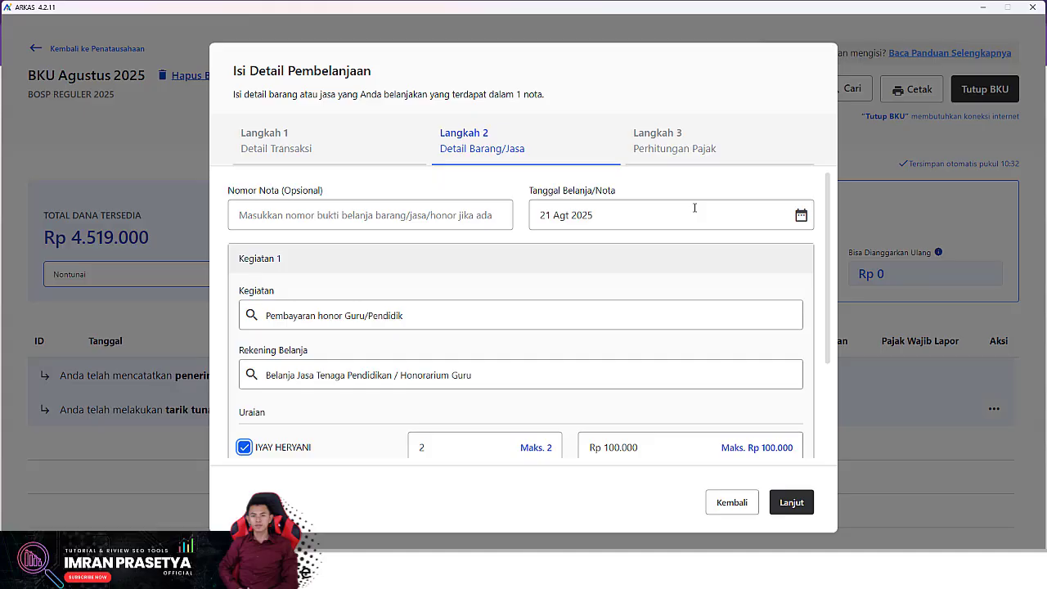
pyautogui.scroll(-3, 560, 277)
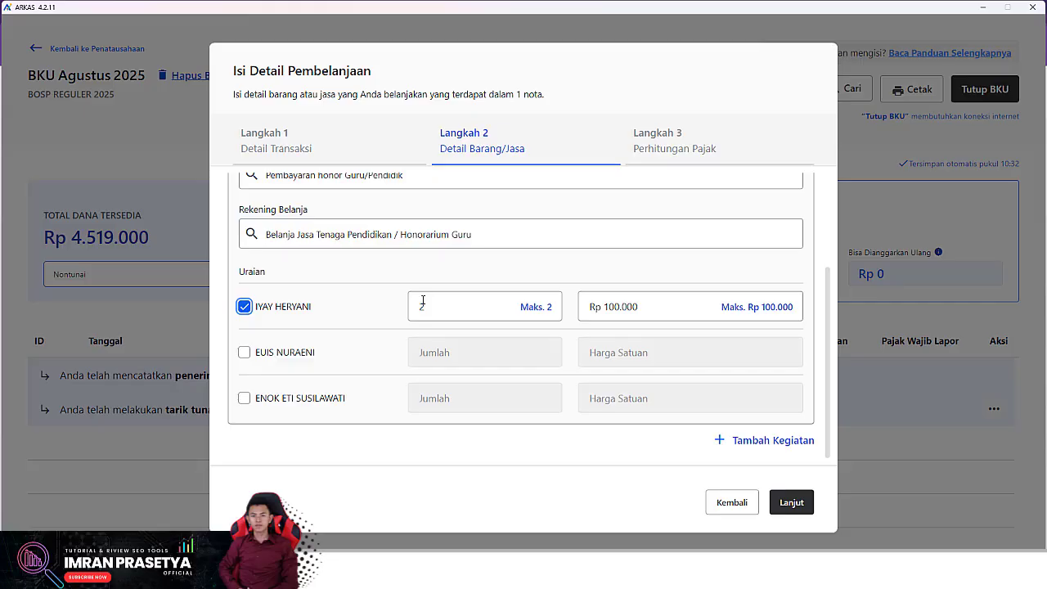
pyautogui.scroll(3, 659, 286)
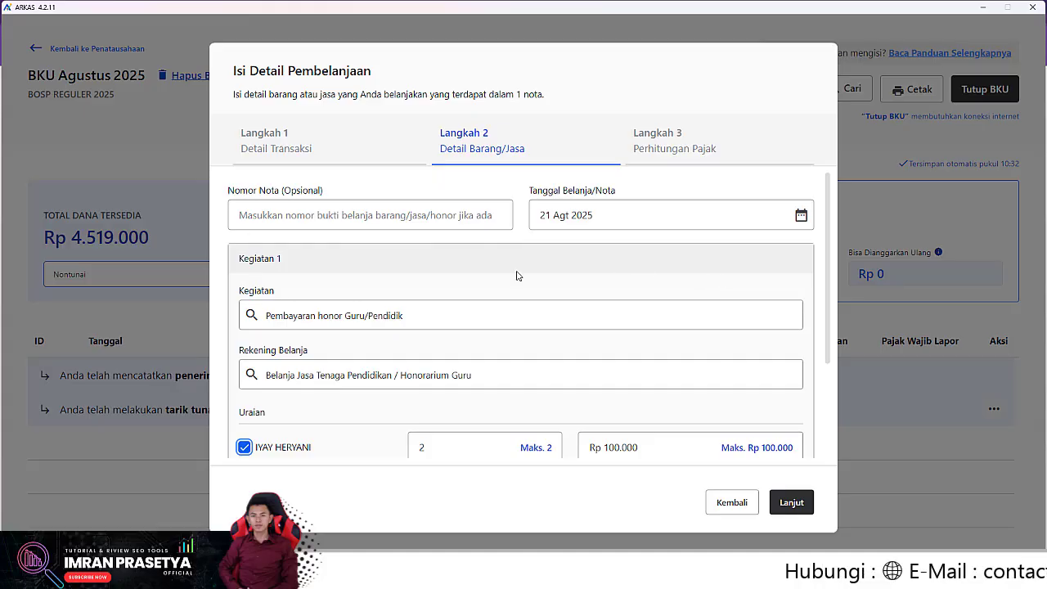
pyautogui.scroll(-2, 517, 275)
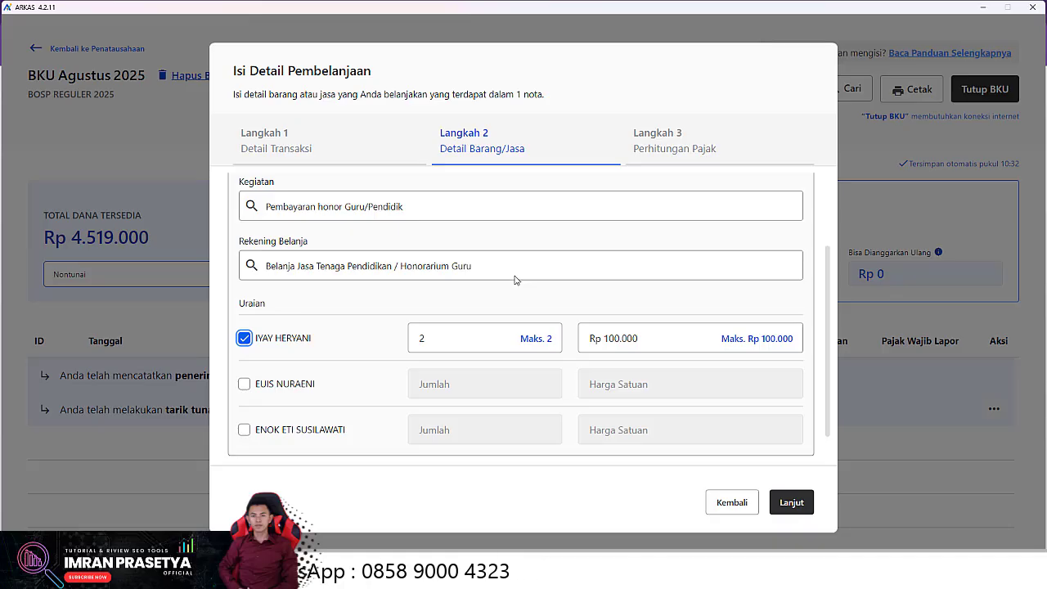
pyautogui.click(423, 337)
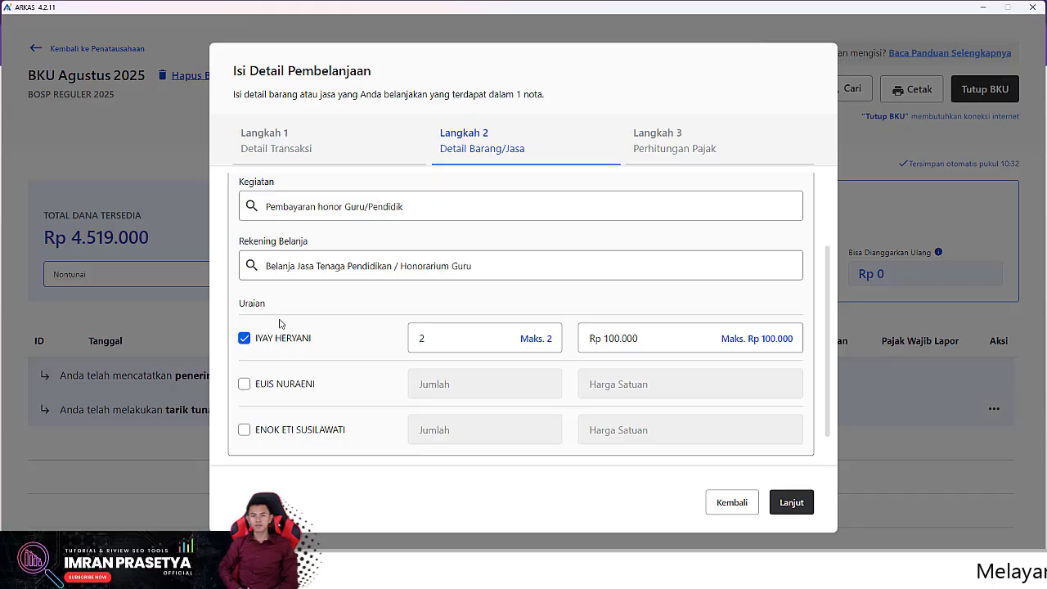
pyautogui.scroll(3, 483, 311)
# - Change the first teacher's quantity to 1 and confirm the 21 Agt 2025 purchase date
pyautogui.scroll(-4, 458, 327)
pyautogui.moveTo(426, 306); pyautogui.dragTo(407, 309)
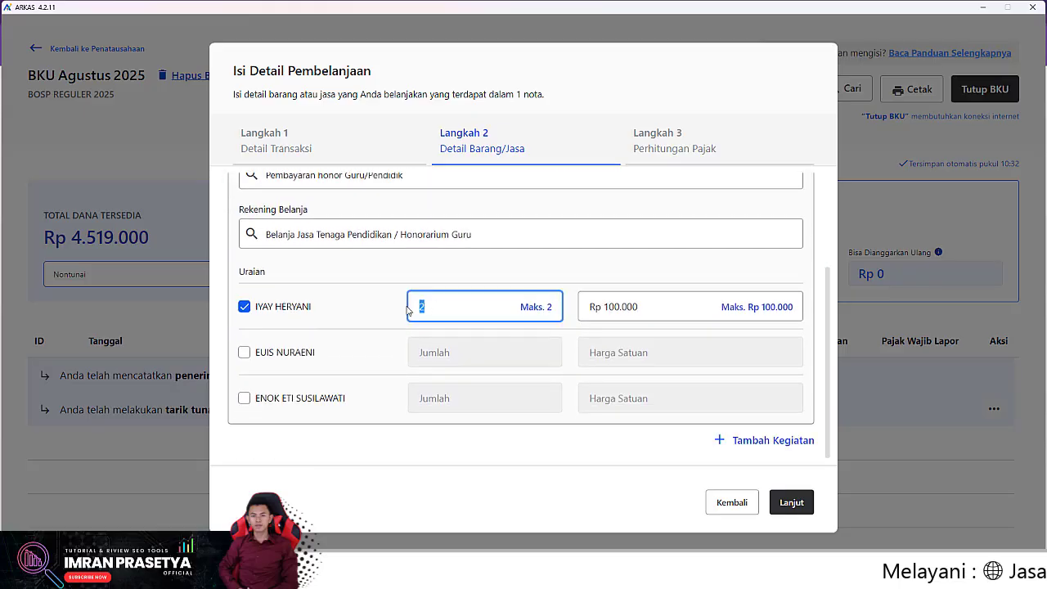
pyautogui.write('1')
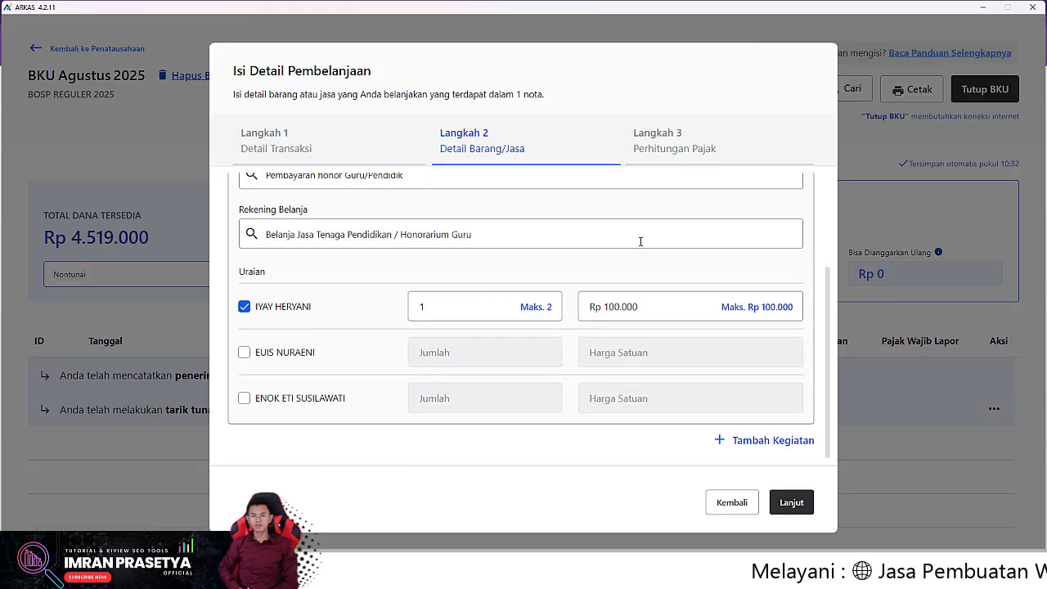
pyautogui.scroll(3, 637, 240)
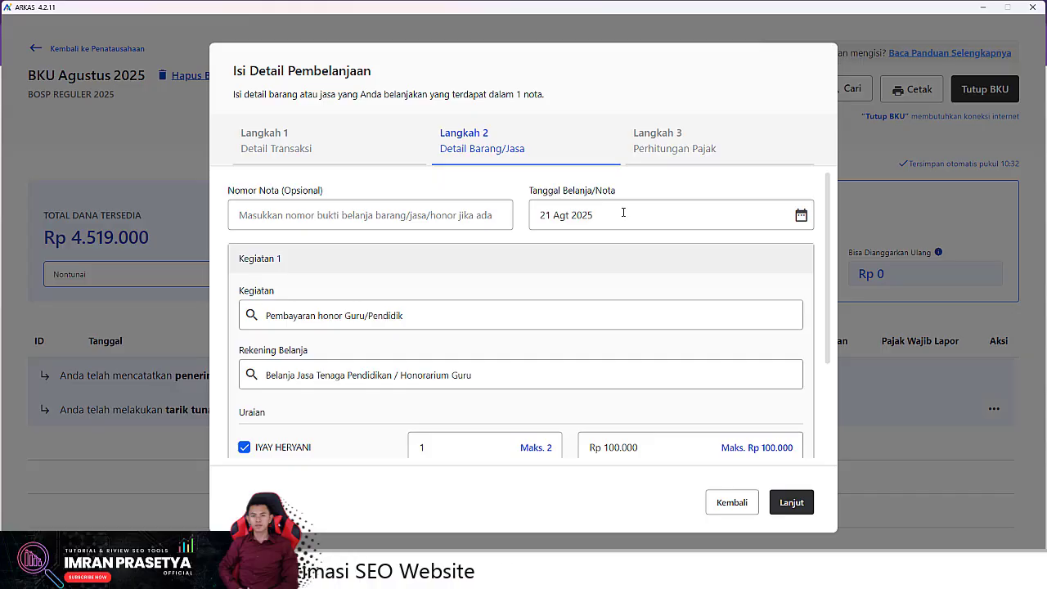
pyautogui.click(623, 212)
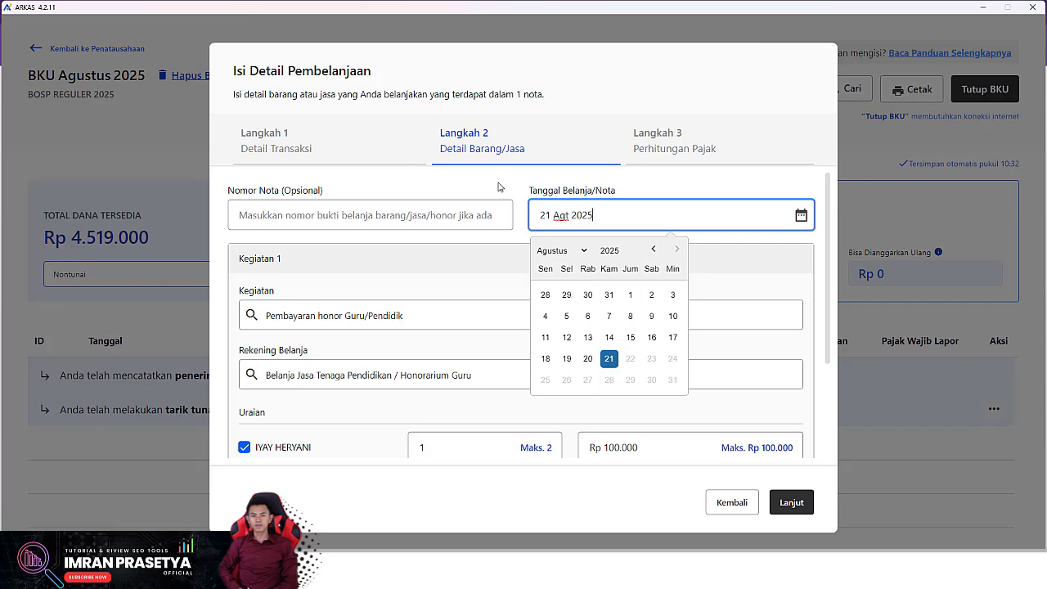
pyautogui.click(498, 187)
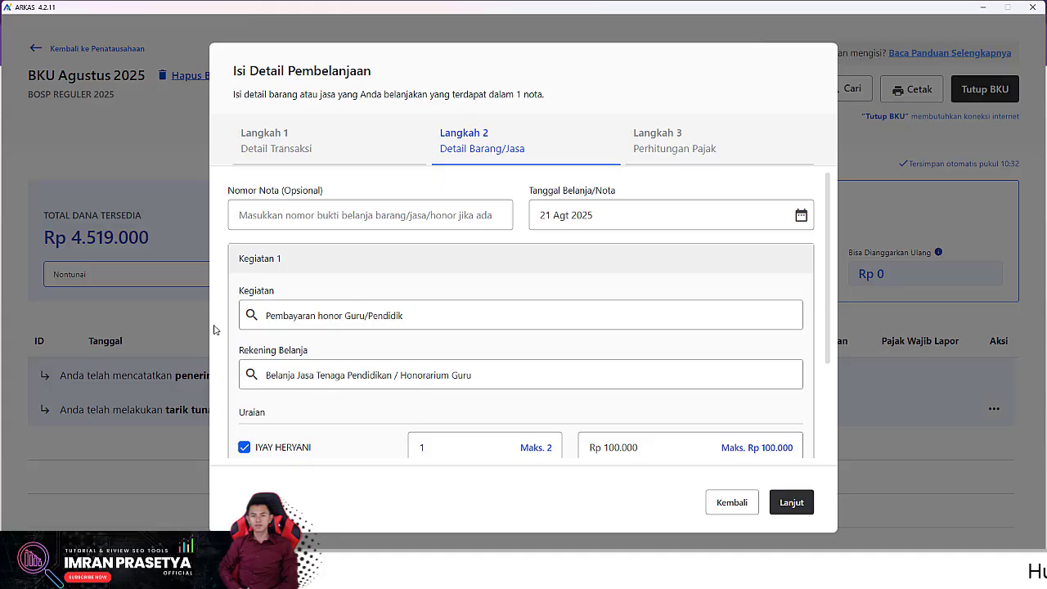
# - Restore the quantity to 2 at Rp 100.000 and advance to Perhitungan Pajak
pyautogui.scroll(-3, 281, 384)
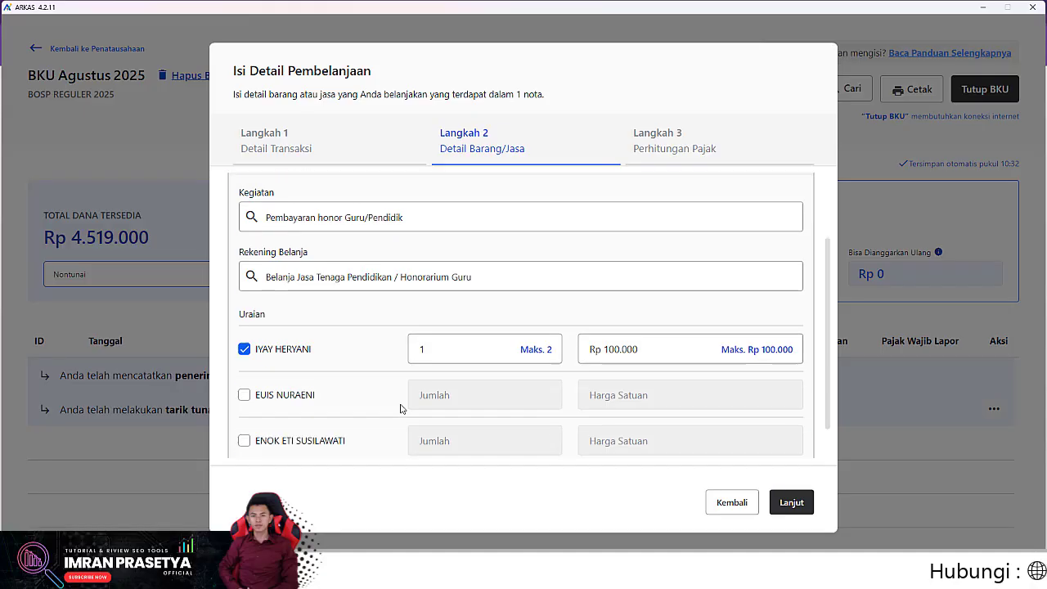
pyautogui.moveTo(441, 306); pyautogui.dragTo(414, 304)
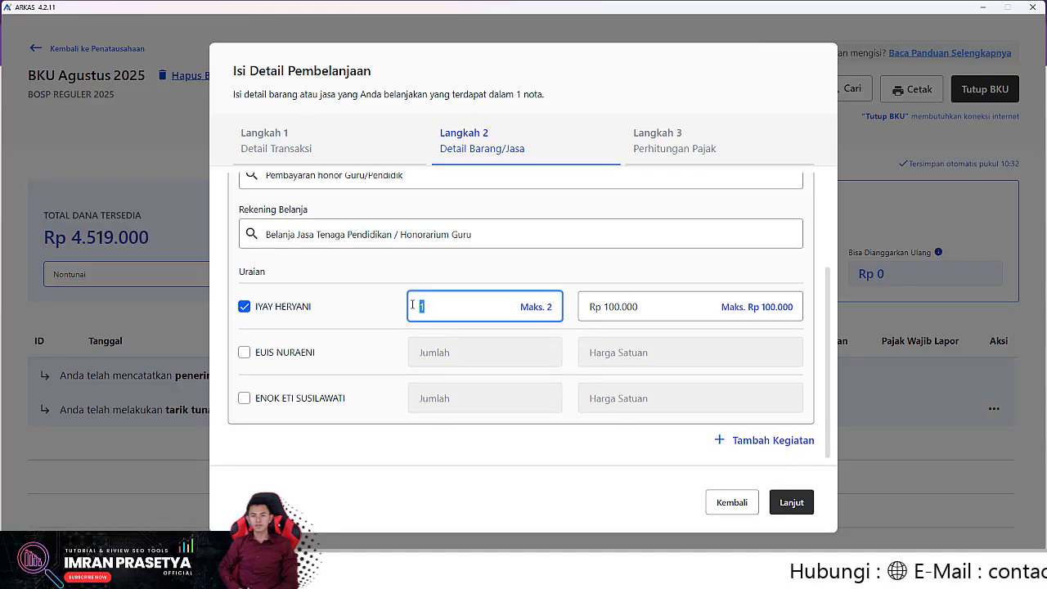
pyautogui.write('2')
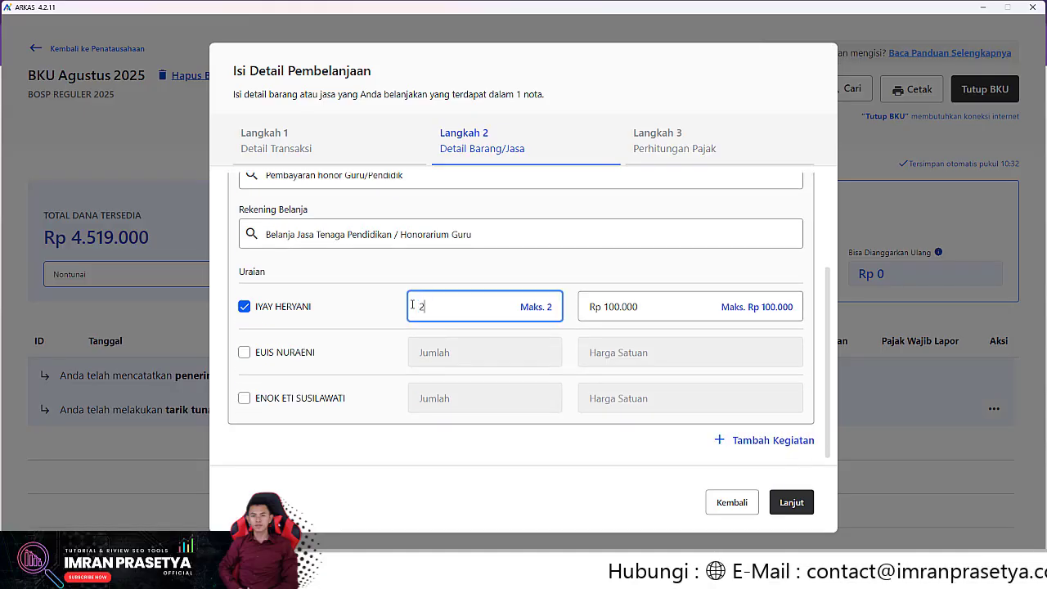
pyautogui.scroll(2, 413, 304)
pyautogui.scroll(-2, 413, 304)
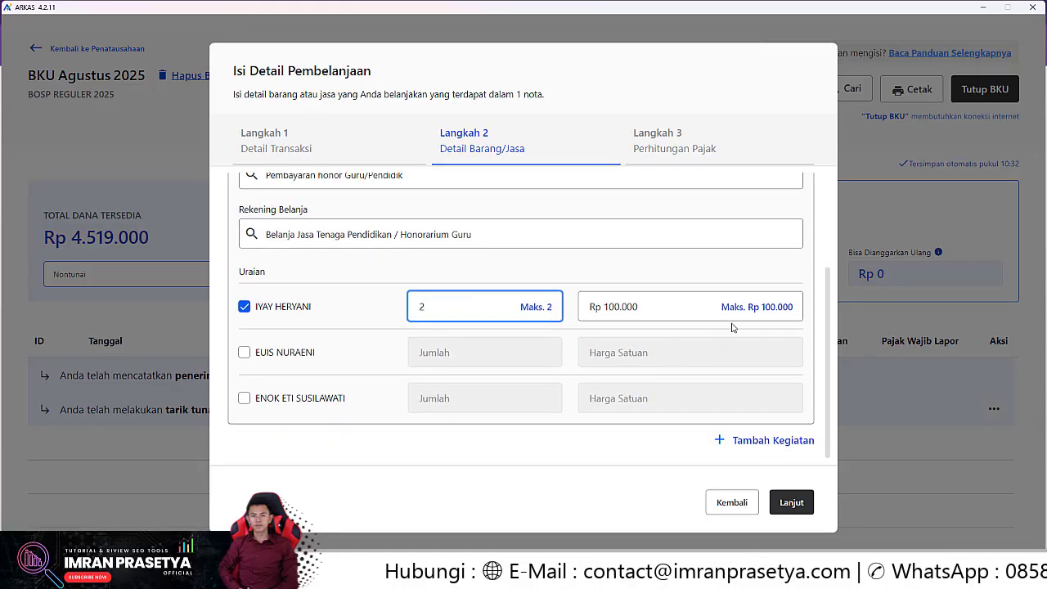
pyautogui.click(649, 303)
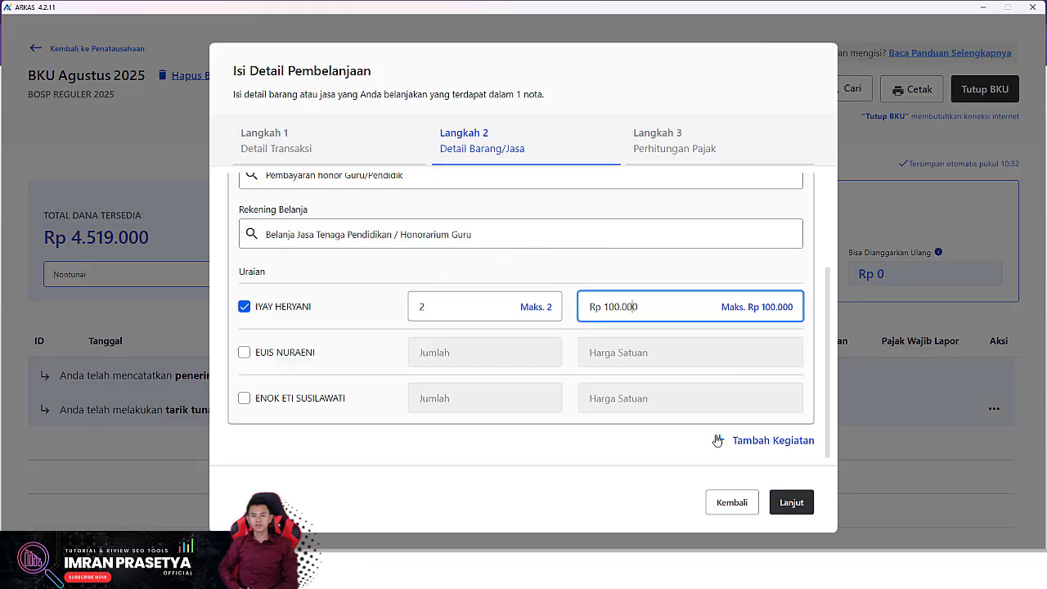
pyautogui.click(789, 503)
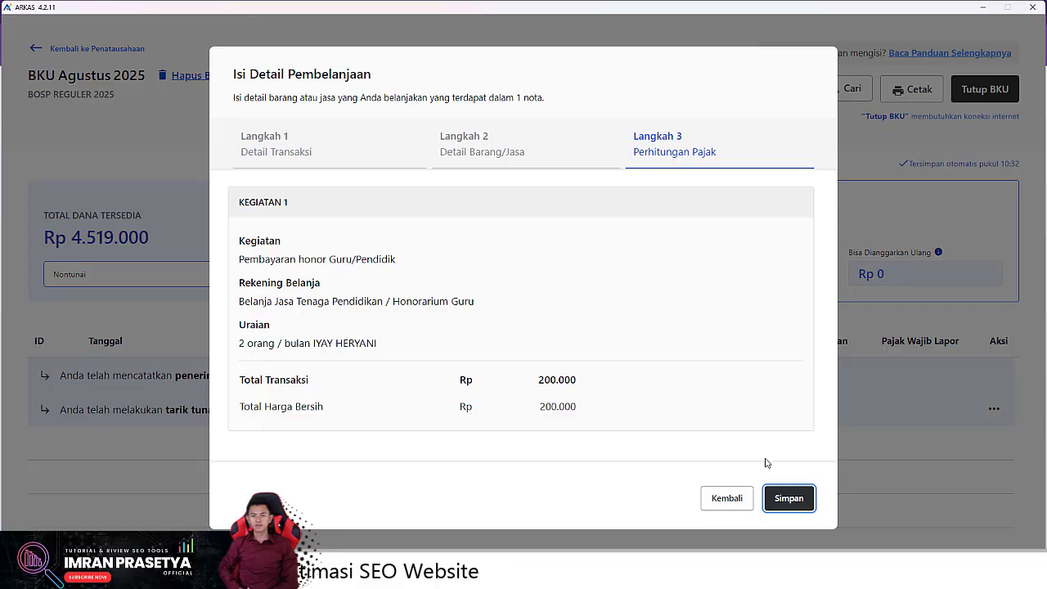
# - Save the Rp 200.000 honor spending, recorded as BPU44 on 21 Agt 2025
pyautogui.click(785, 500)
# - Save the BPU44 spending entry and go to the Penganggaran page listing the RKAS documents
pyautogui.click(666, 355)
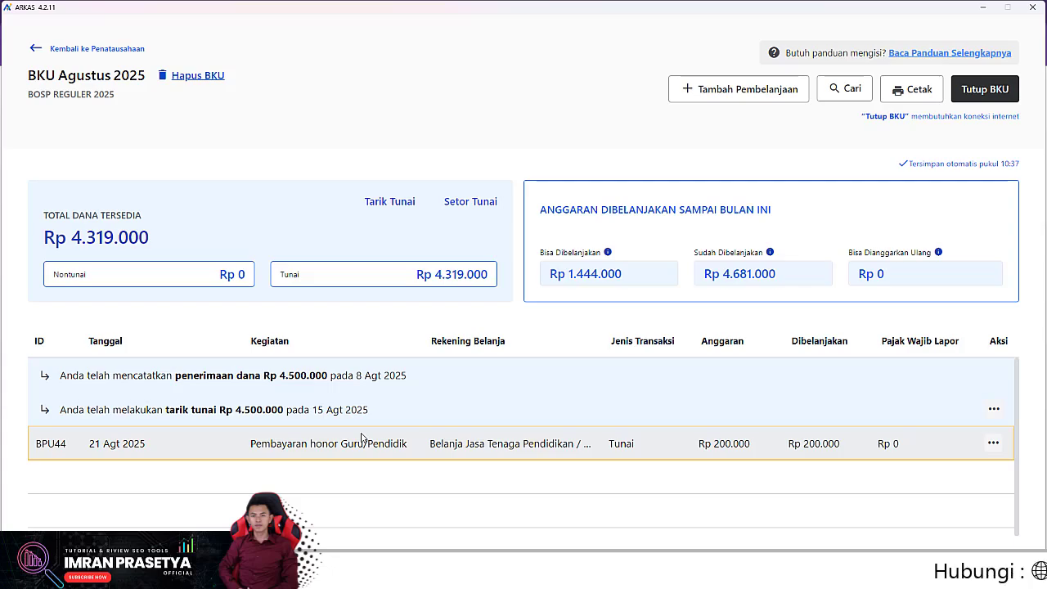
pyautogui.click(34, 51)
pyautogui.click(64, 101)
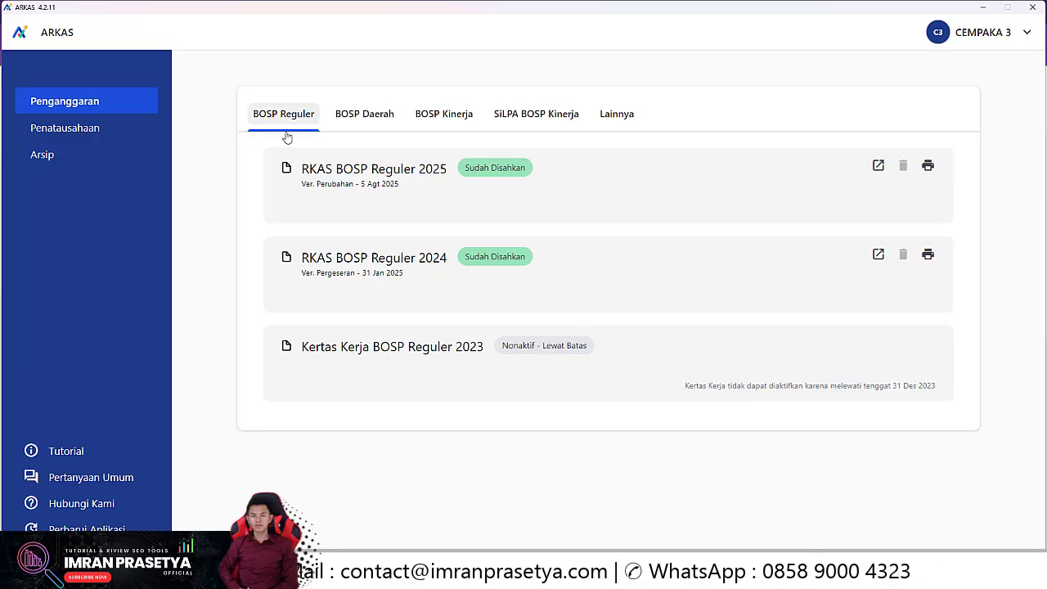
# - Open the RKAS BOSP Reguler 2025 document and show its July budget items
pyautogui.click(877, 166)
pyautogui.click(316, 244)
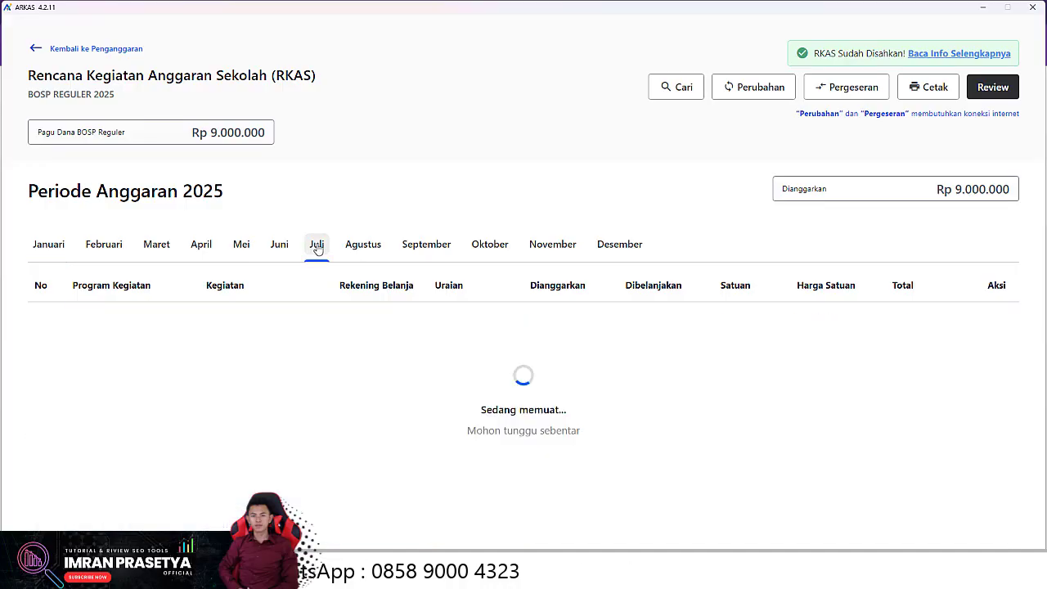
pyautogui.scroll(-5, 473, 432)
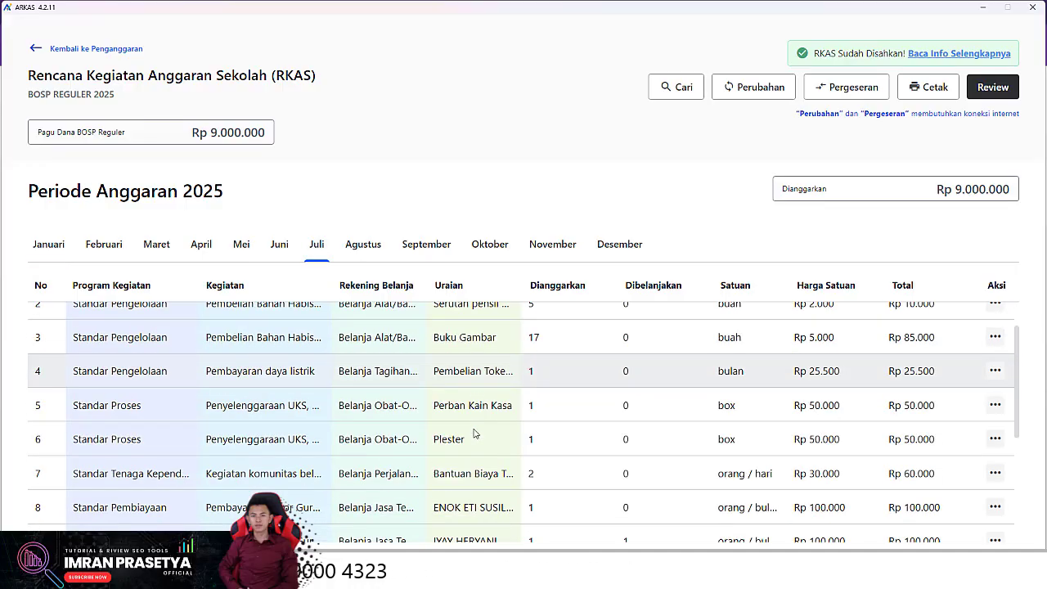
pyautogui.scroll(1, 474, 433)
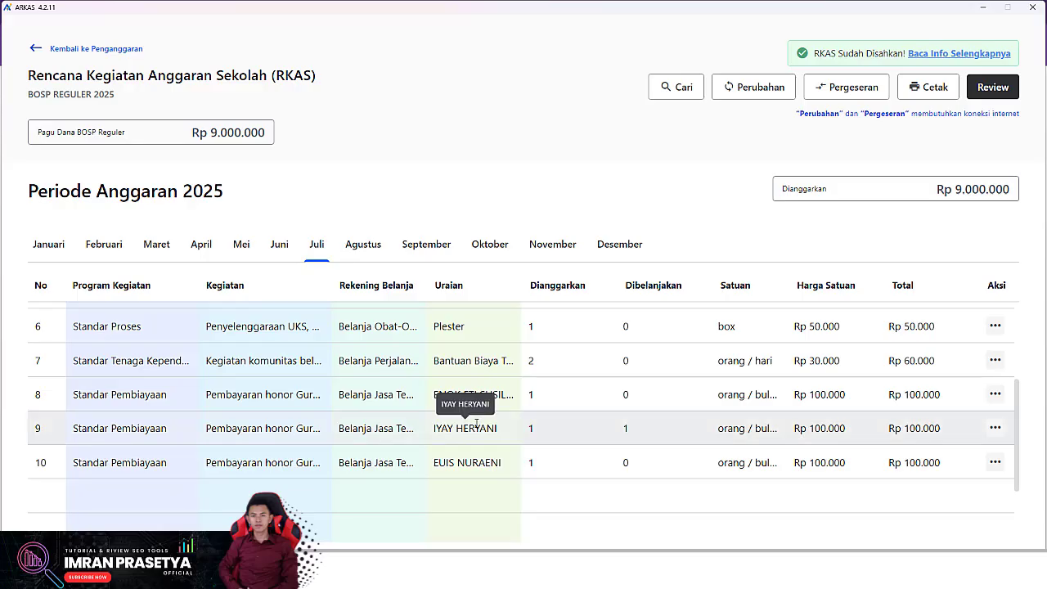
# - Review the teacher honor row's monthly budgeted and spent amounts in Detail Anggaran Kegiatan, then close it
pyautogui.click(993, 433)
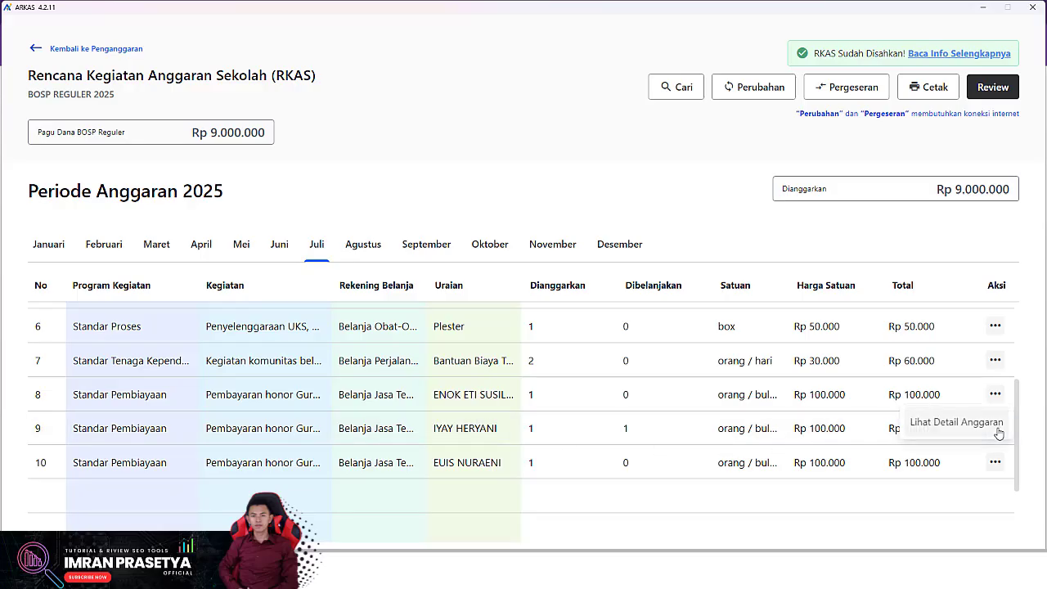
pyautogui.click(944, 424)
pyautogui.scroll(-1, 542, 362)
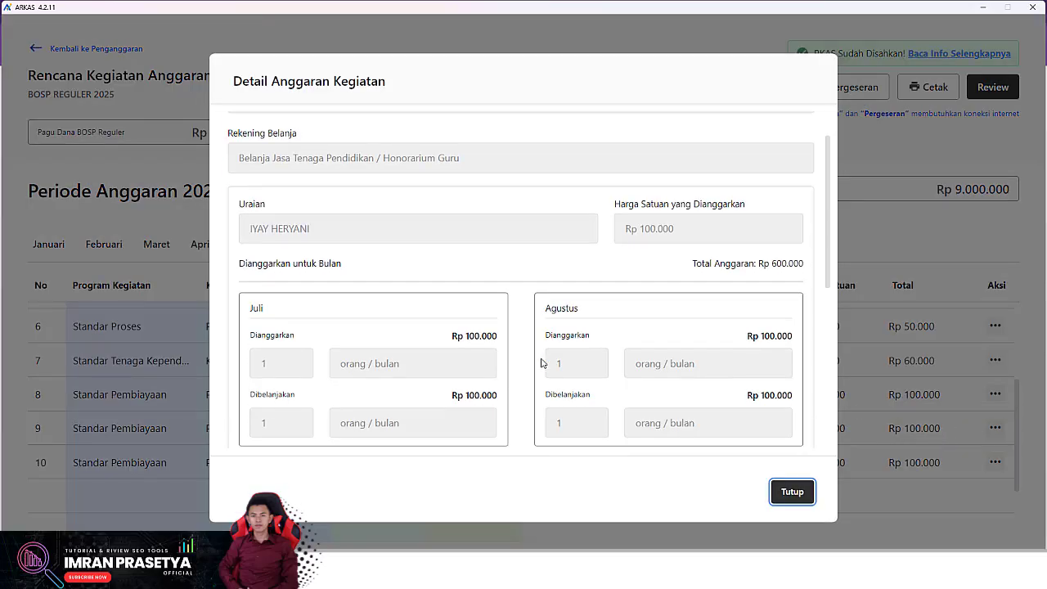
pyautogui.scroll(-4, 540, 359)
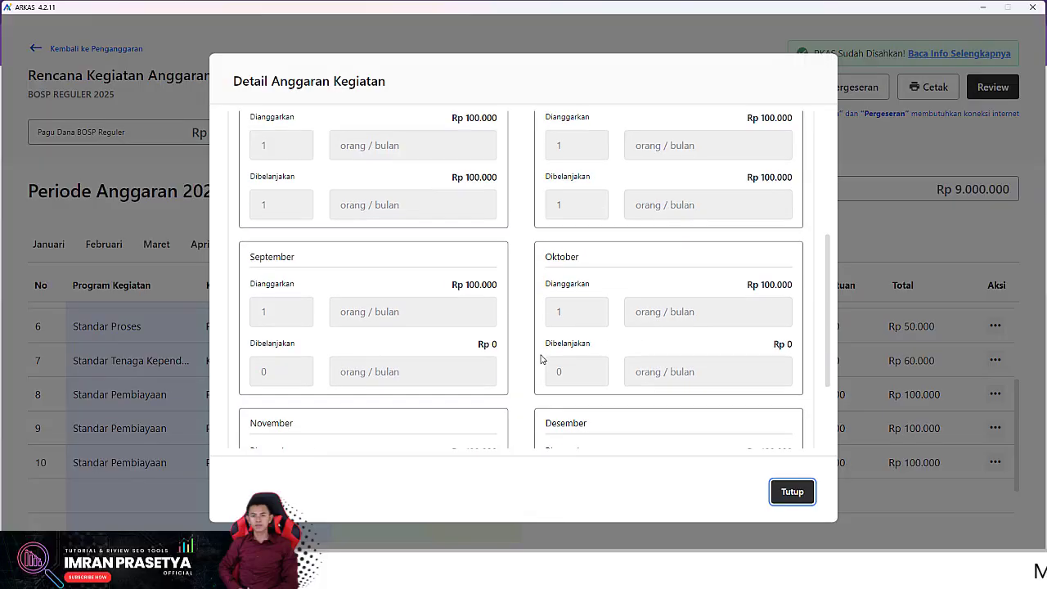
pyautogui.scroll(2, 499, 348)
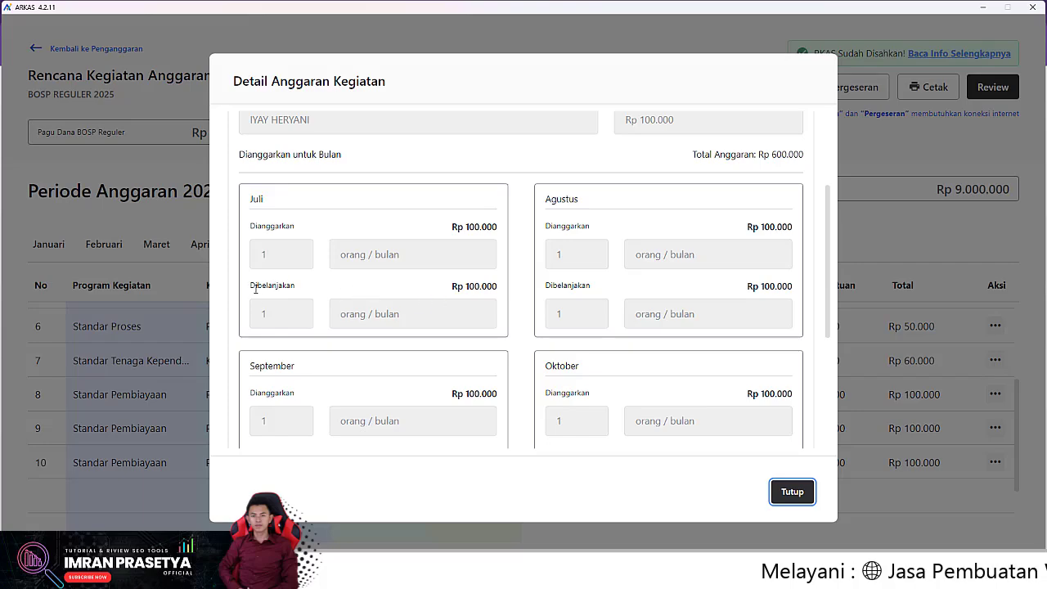
pyautogui.scroll(-2, 564, 299)
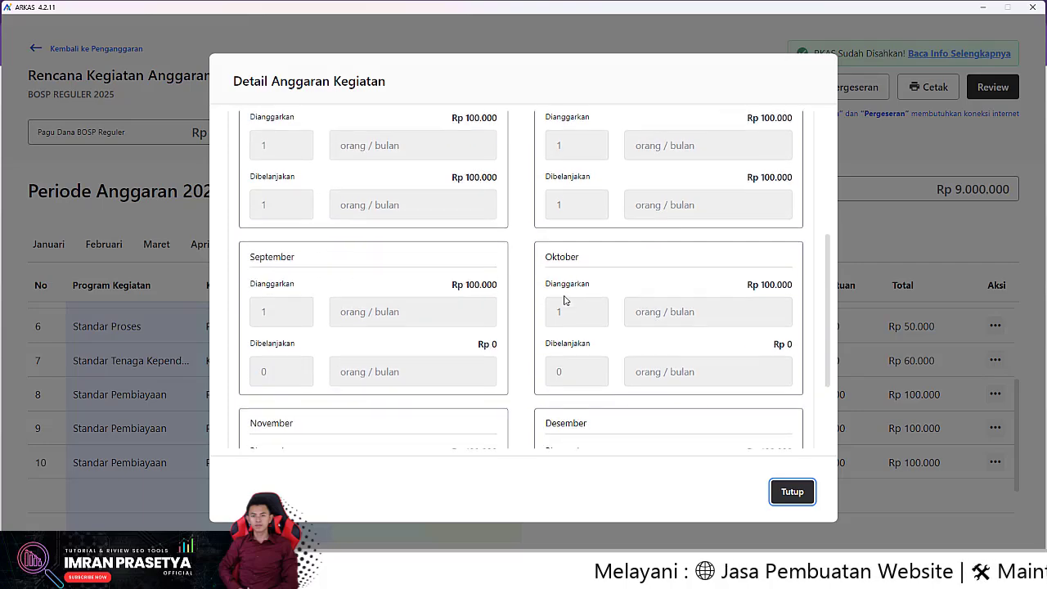
pyautogui.scroll(2, 364, 280)
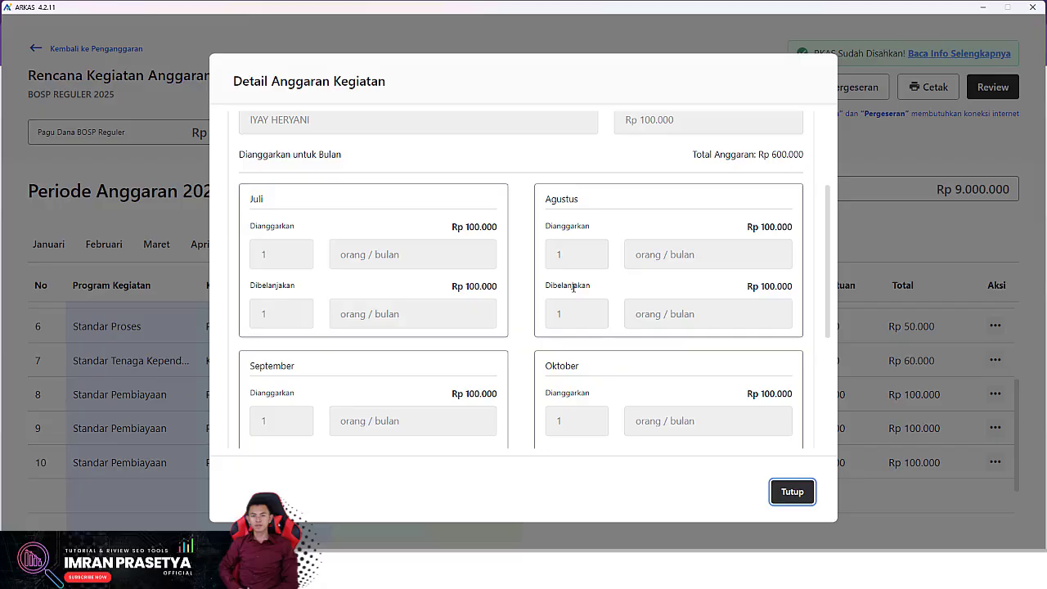
pyautogui.scroll(-2, 573, 287)
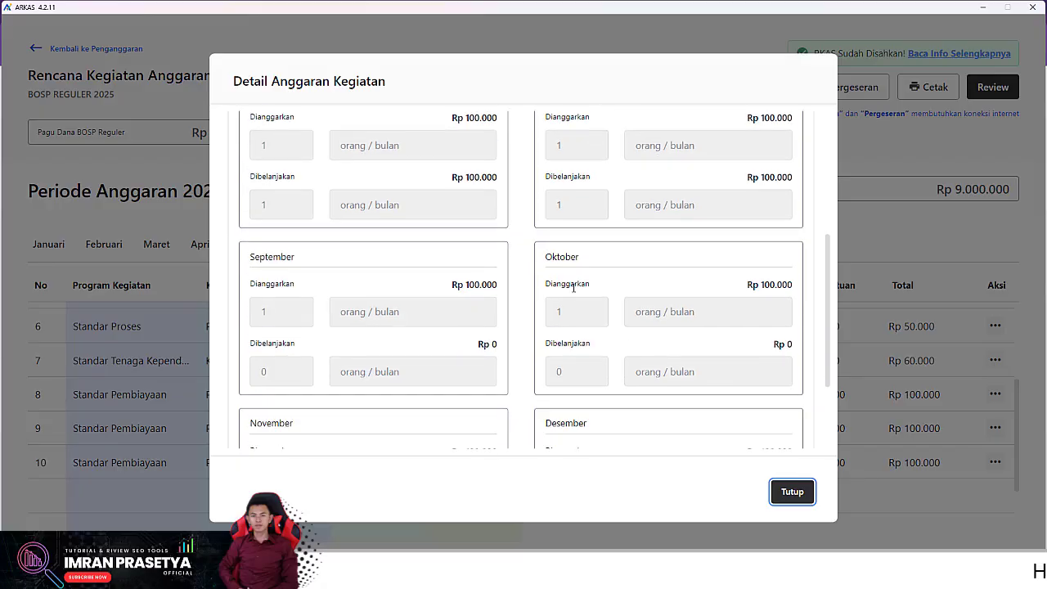
pyautogui.scroll(-3, 256, 257)
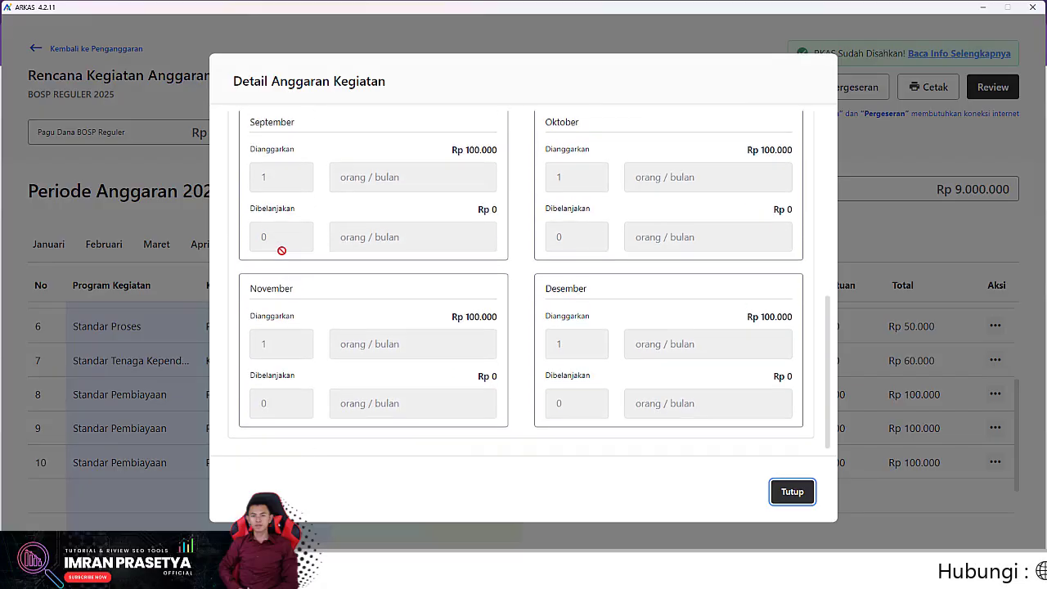
pyautogui.scroll(1, 330, 306)
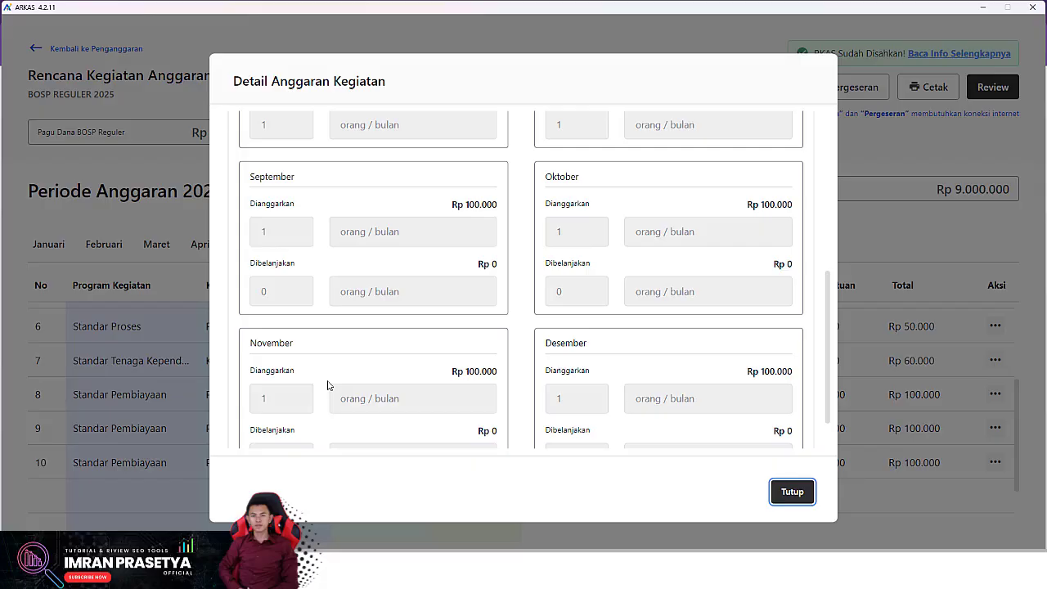
pyautogui.scroll(1, 313, 364)
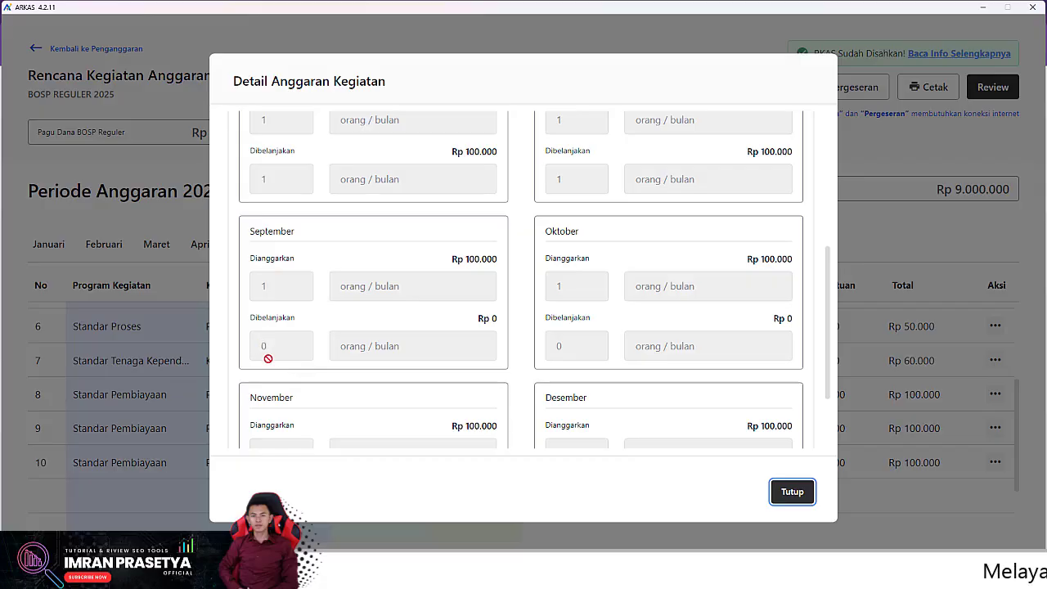
pyautogui.scroll(3, 267, 358)
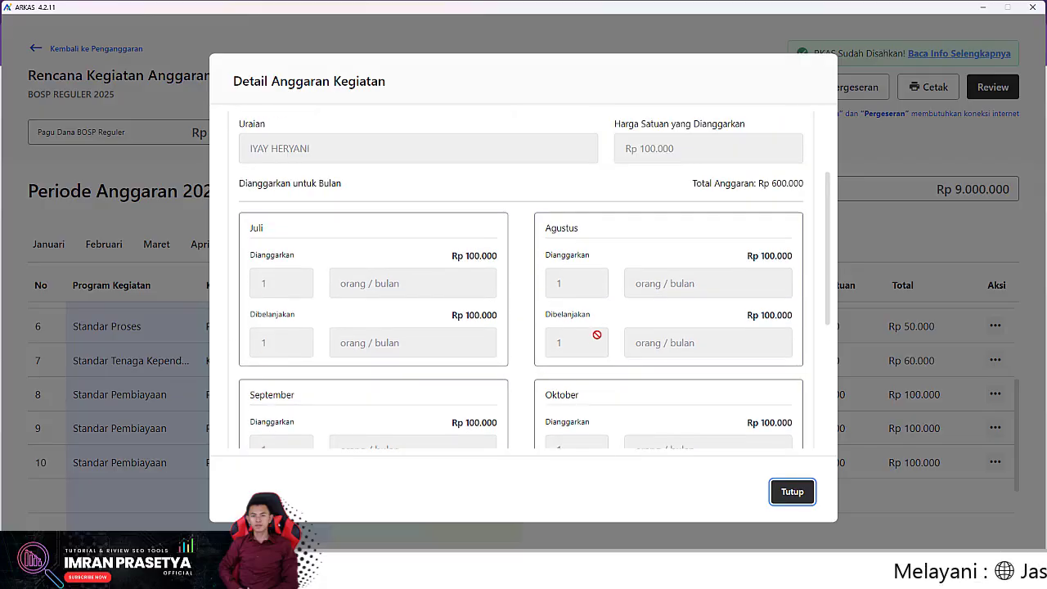
pyautogui.click(790, 494)
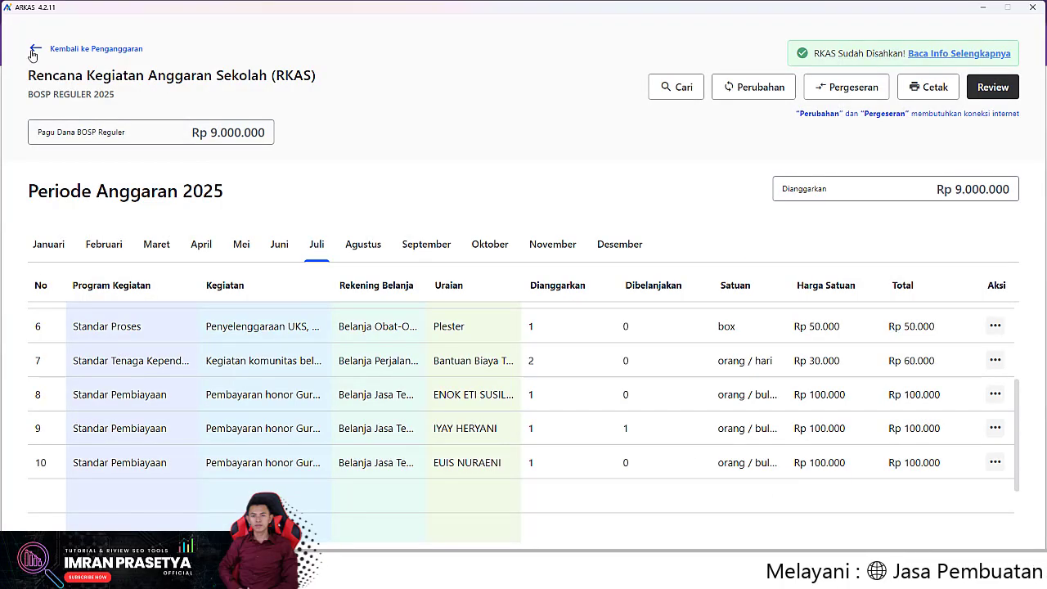
# - Go back to Penatausahaan and open the BKU Agustus 2025 cash book
pyautogui.click(96, 49)
pyautogui.click(79, 131)
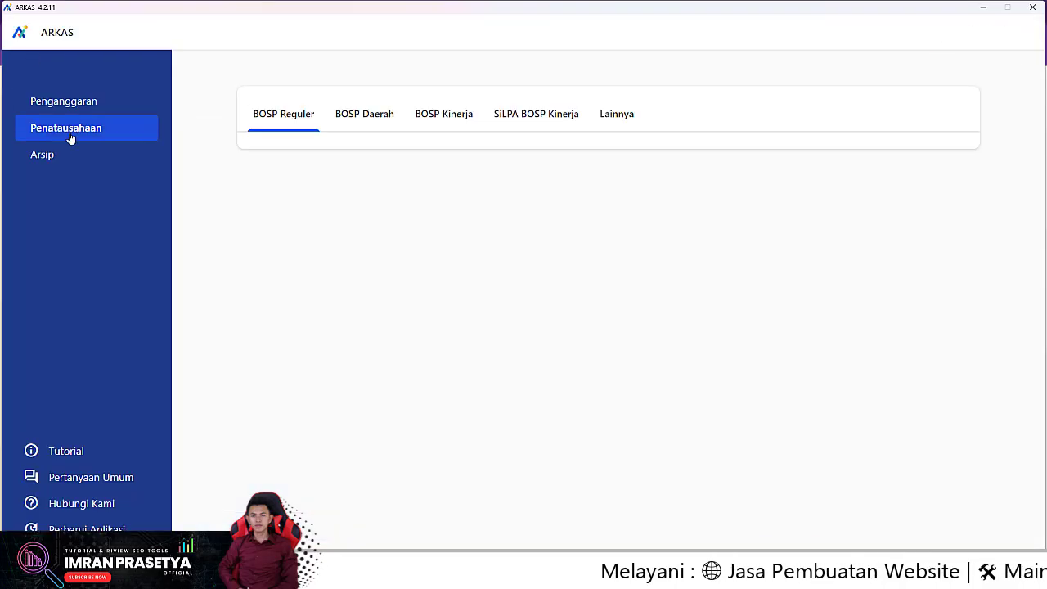
pyautogui.click(870, 326)
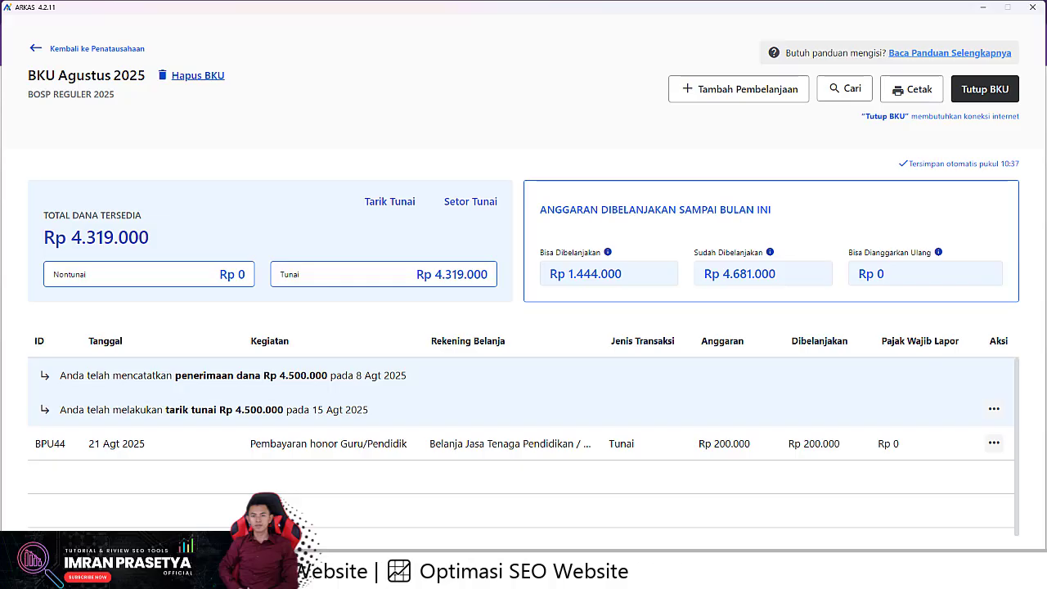
# - Glance at the YouTube comments, then start a new spending entry in BKU Agustus 2025
pyautogui.moveTo(681, 574)
pyautogui.click(680, 511)
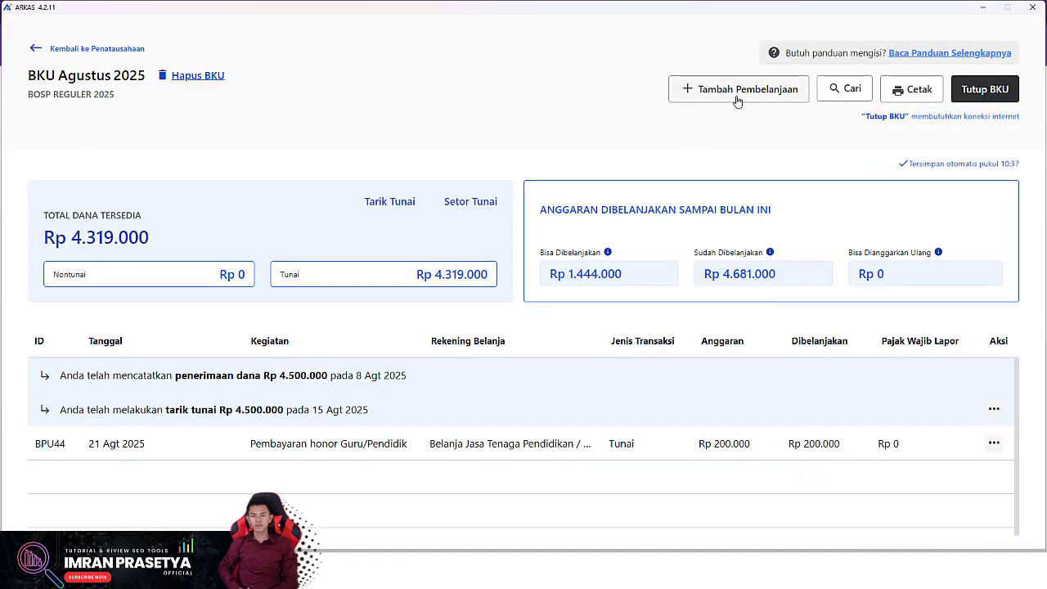
pyautogui.click(993, 443)
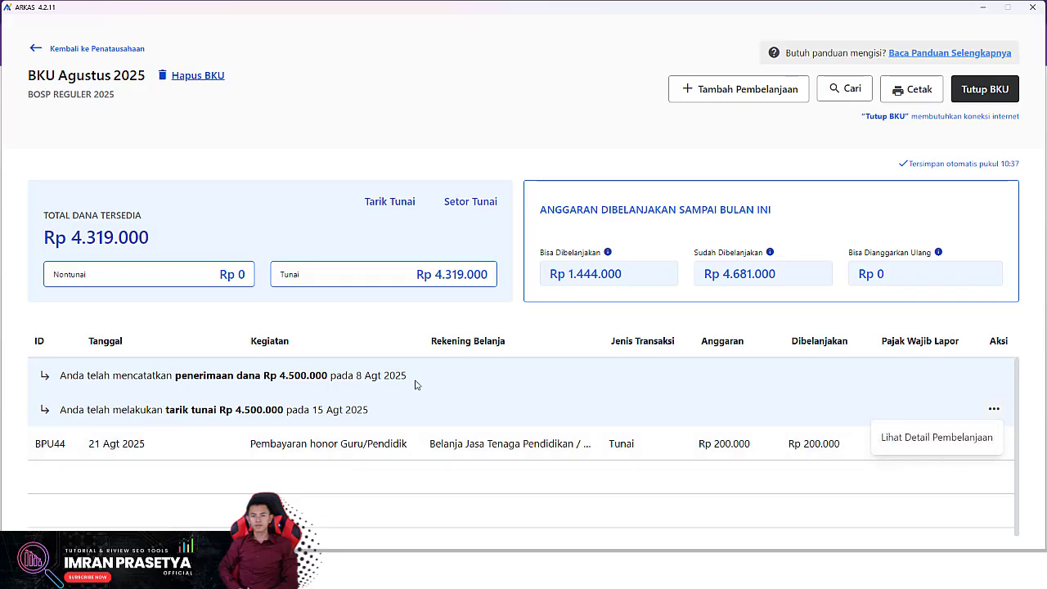
pyautogui.click(719, 92)
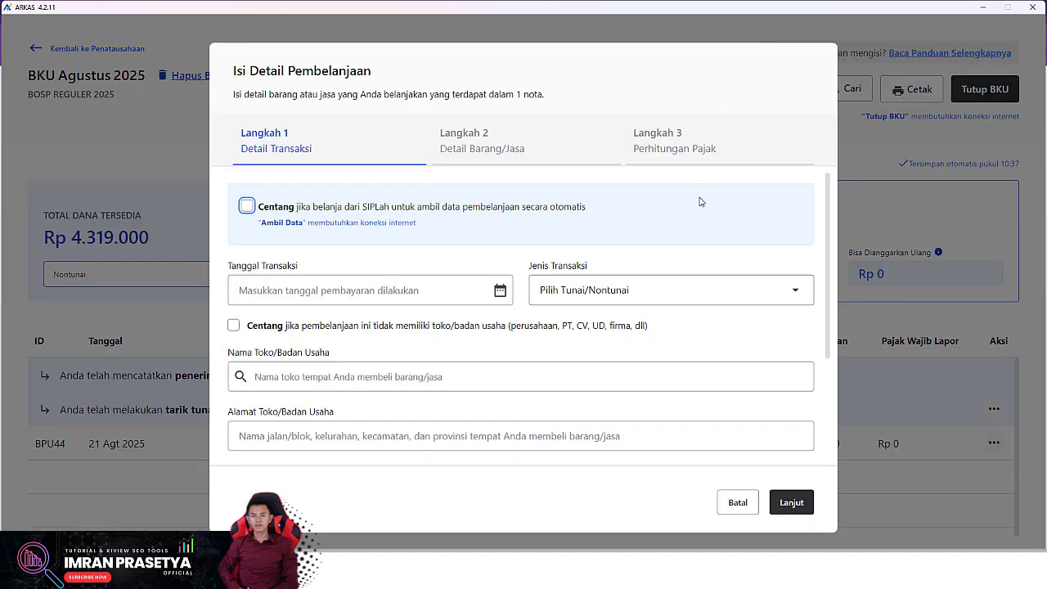
# - Check that Tunai and Nontunai balances both read Rp 0 with no transaction date set
pyautogui.click(633, 291)
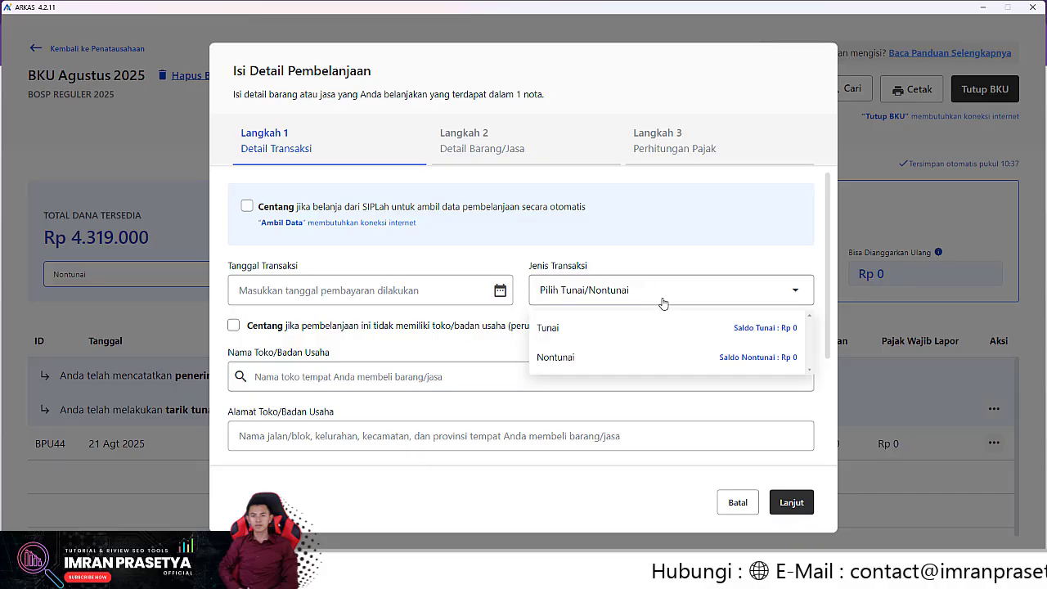
pyautogui.click(441, 261)
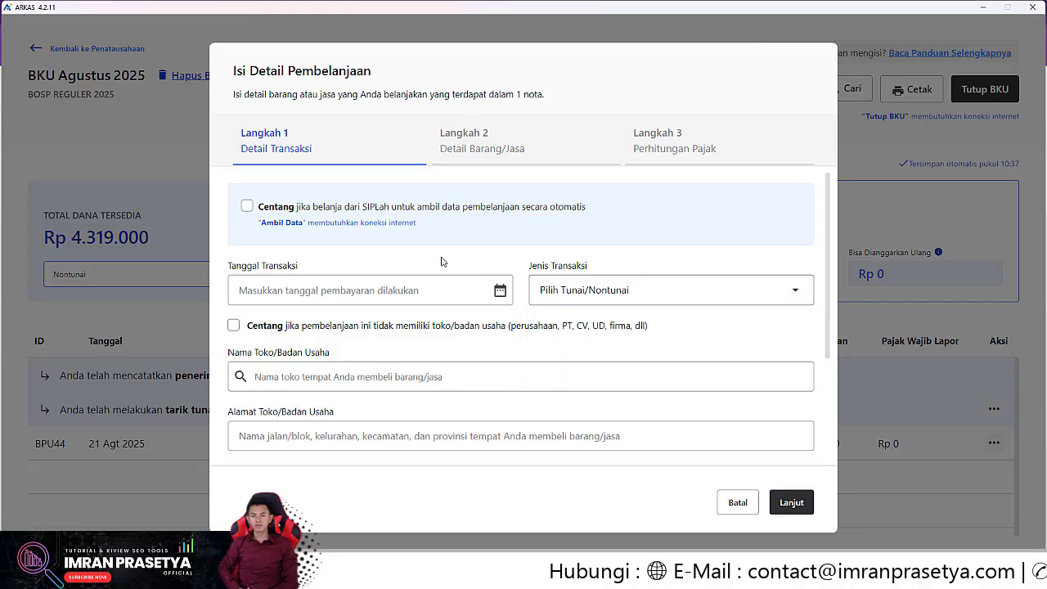
pyautogui.click(657, 298)
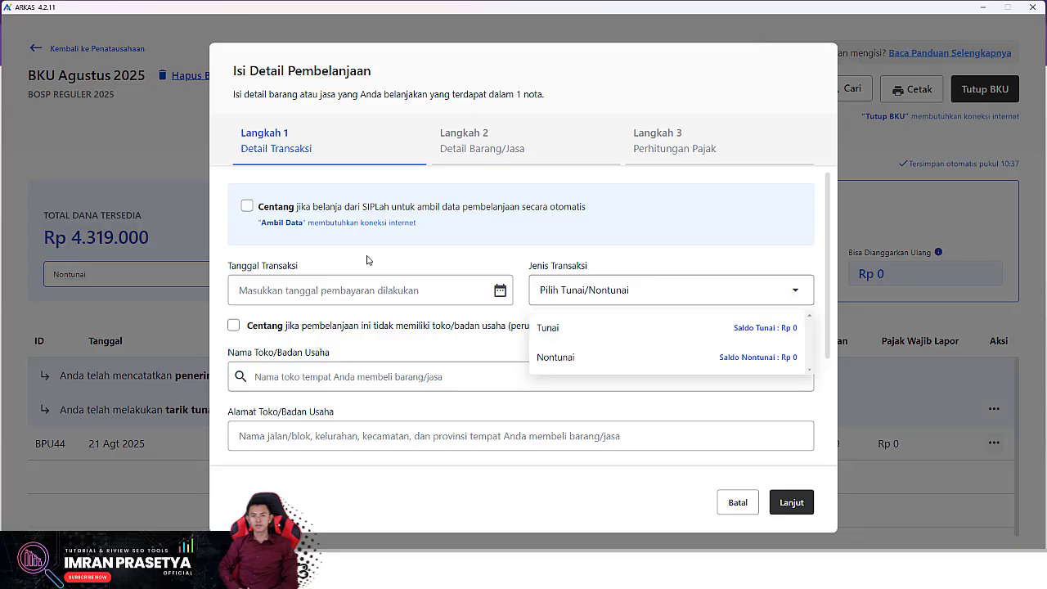
pyautogui.click(394, 255)
pyautogui.click(499, 291)
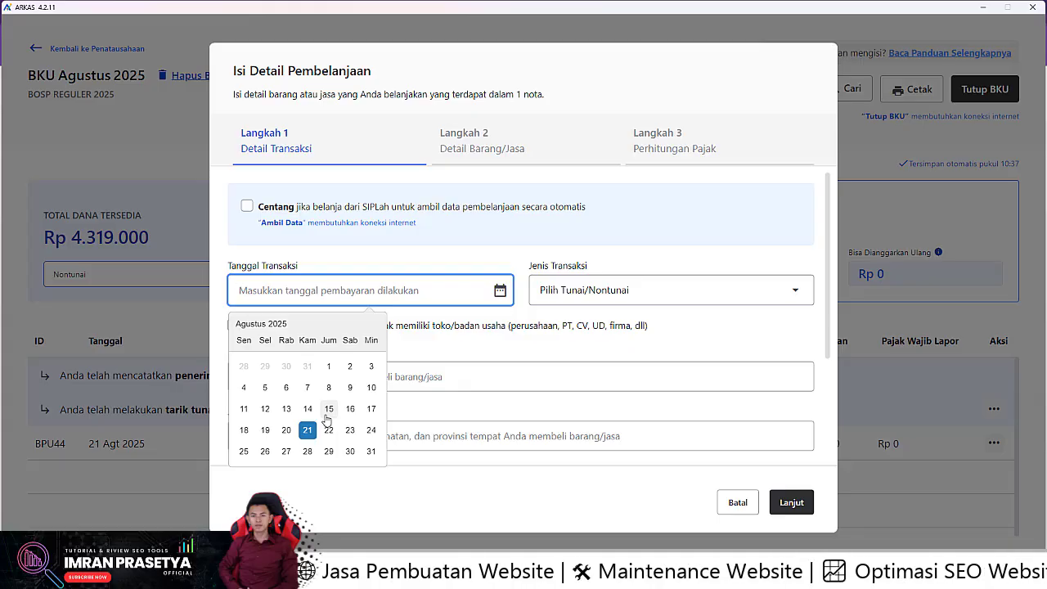
# - Compare cash balance on 18 August (Rp 4.519.000) and 14 August (Rp 19.000), leaving 14 Agt 2025
pyautogui.click(243, 430)
pyautogui.click(645, 292)
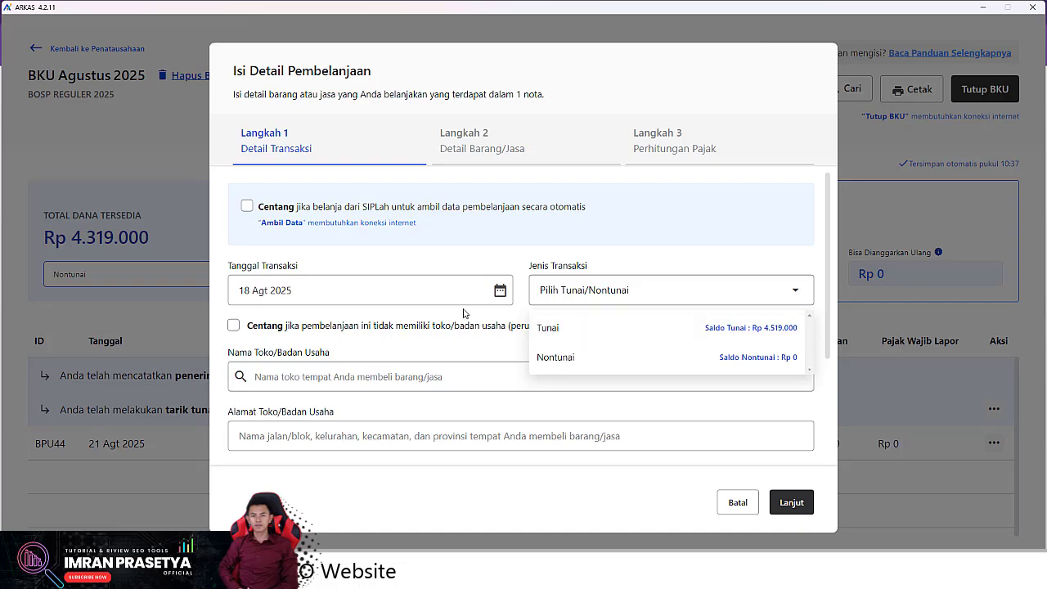
pyautogui.click(291, 290)
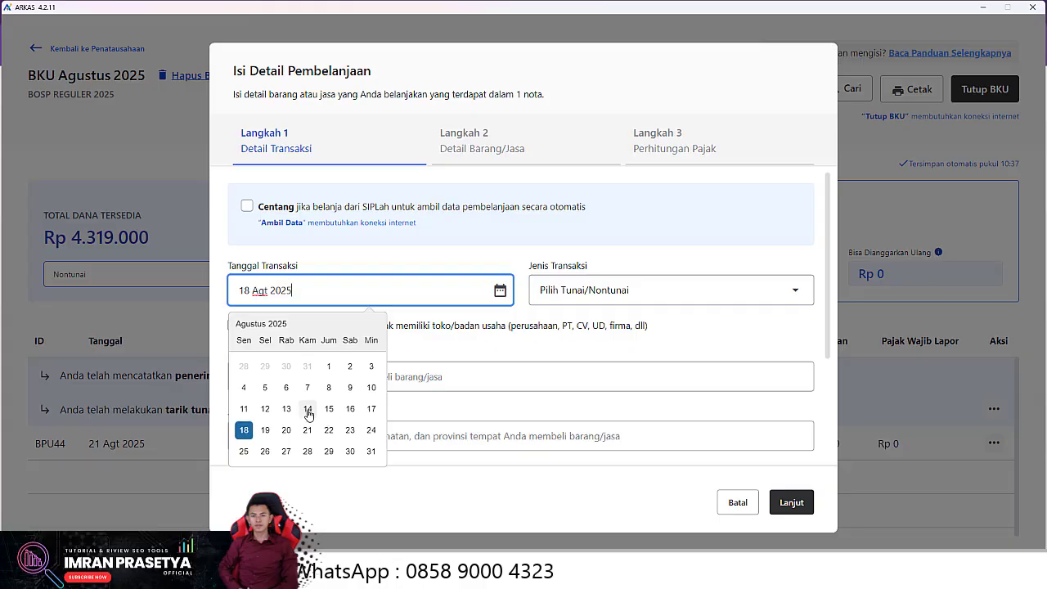
pyautogui.click(308, 413)
pyautogui.click(632, 289)
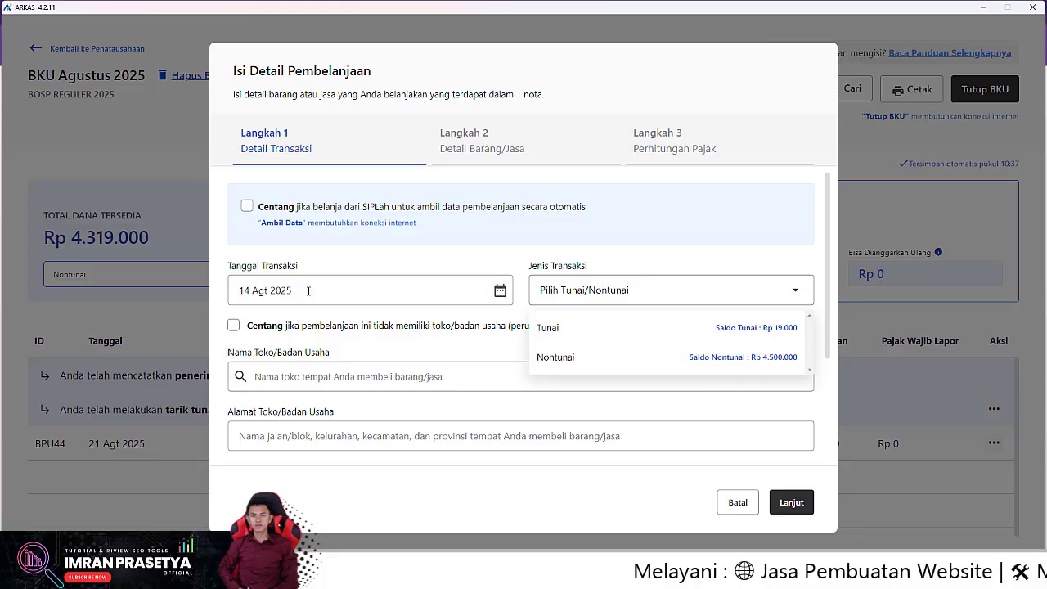
pyautogui.click(309, 290)
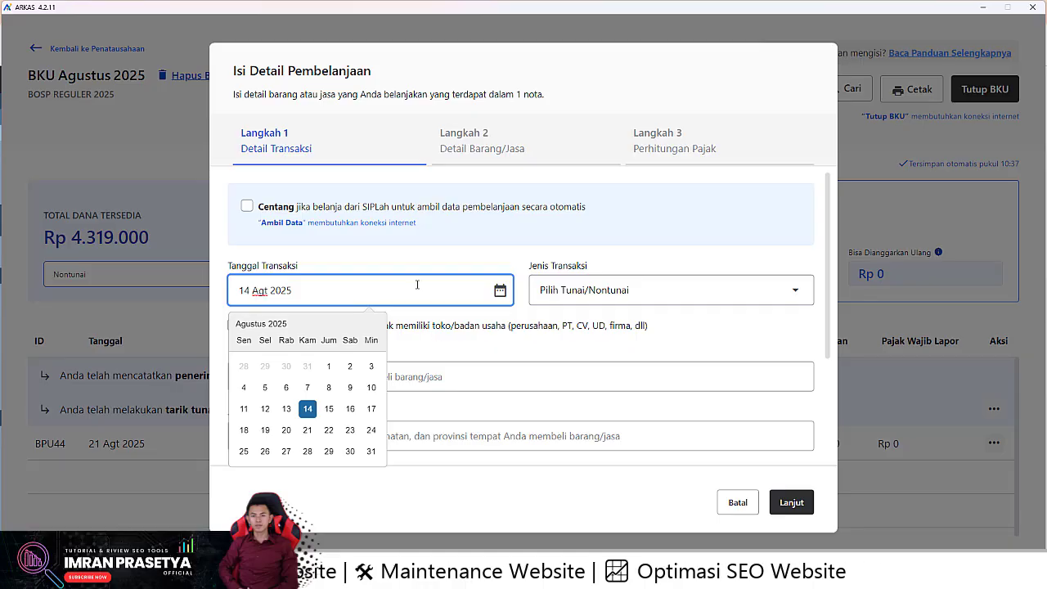
# - Change the transaction date to 16 Agt 2025 and confirm cash shows Rp 4.519.000 again
pyautogui.click(388, 266)
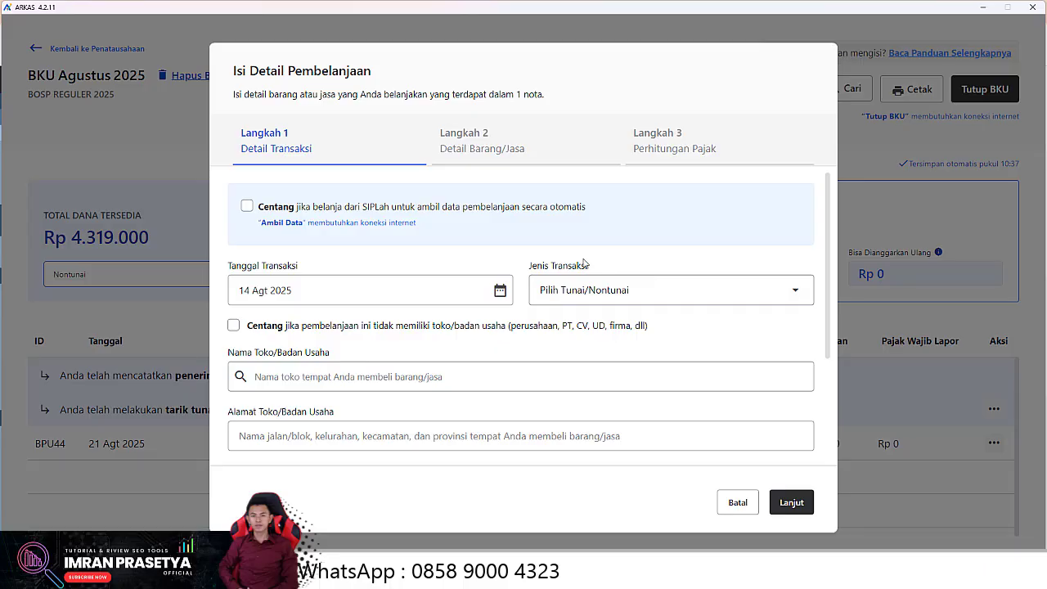
pyautogui.click(667, 289)
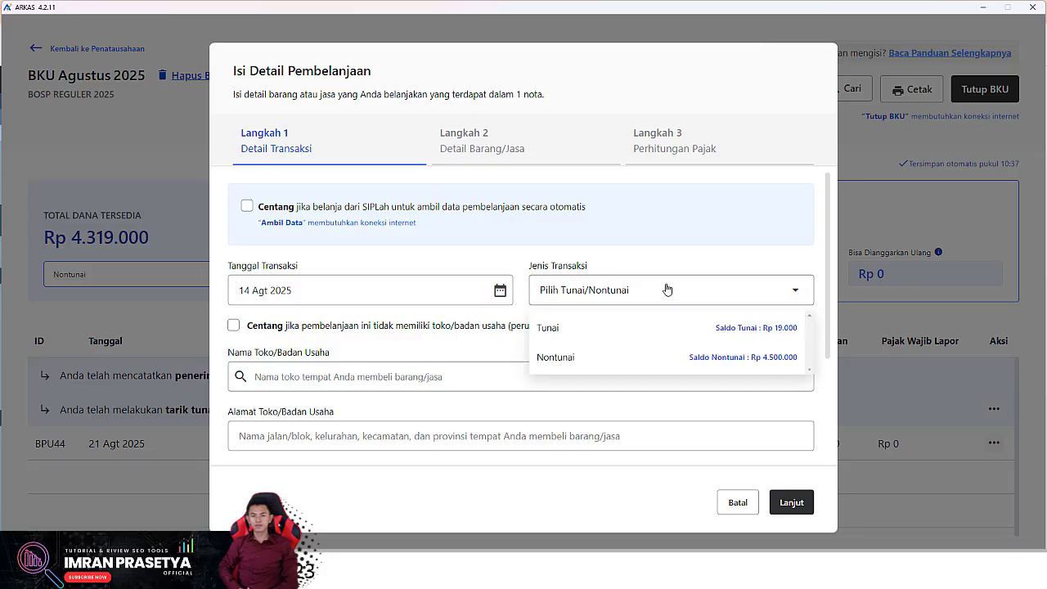
pyautogui.click(385, 290)
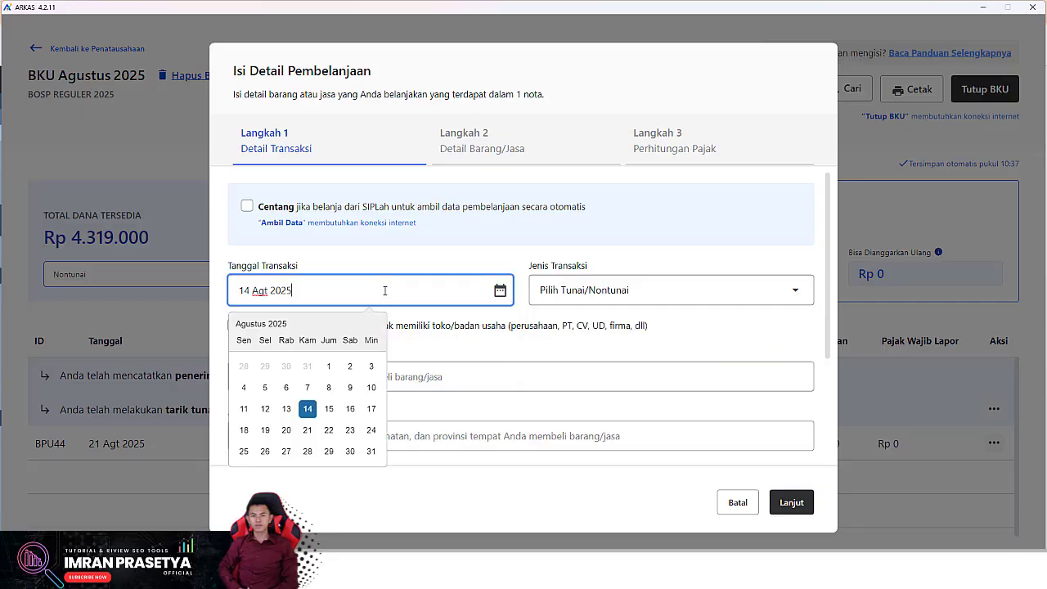
pyautogui.click(349, 408)
pyautogui.click(689, 295)
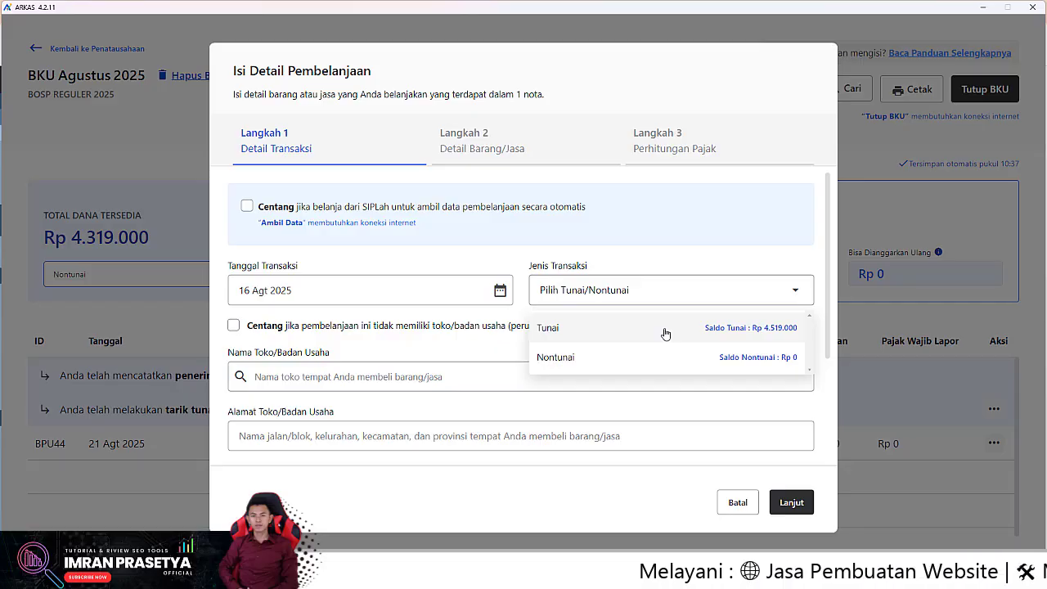
pyautogui.click(519, 254)
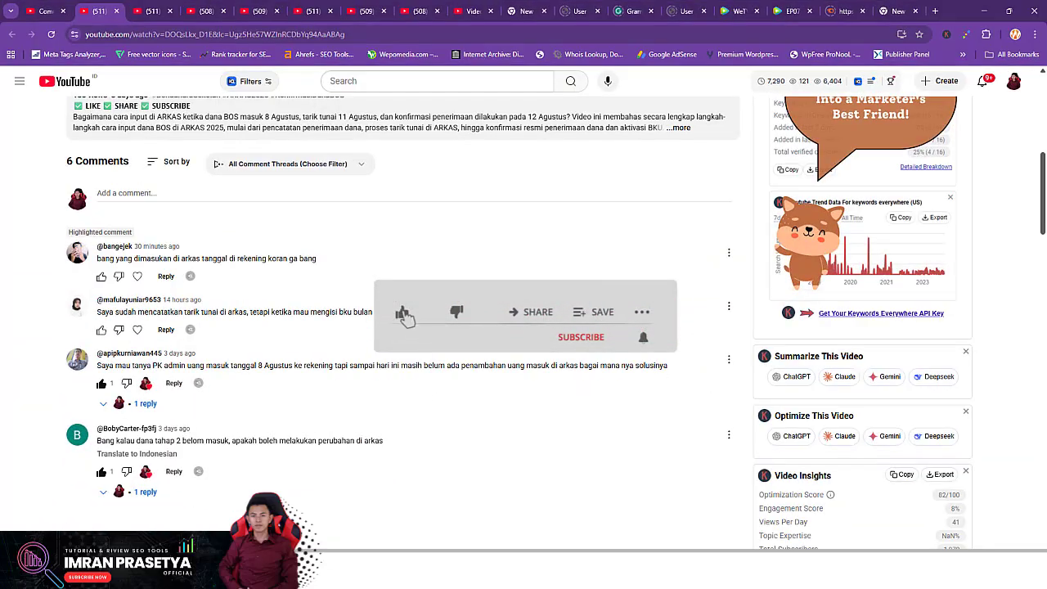
# - Switch to the browser tab showing the creator's channel Videos page
pyautogui.scroll(3, 286, 276)
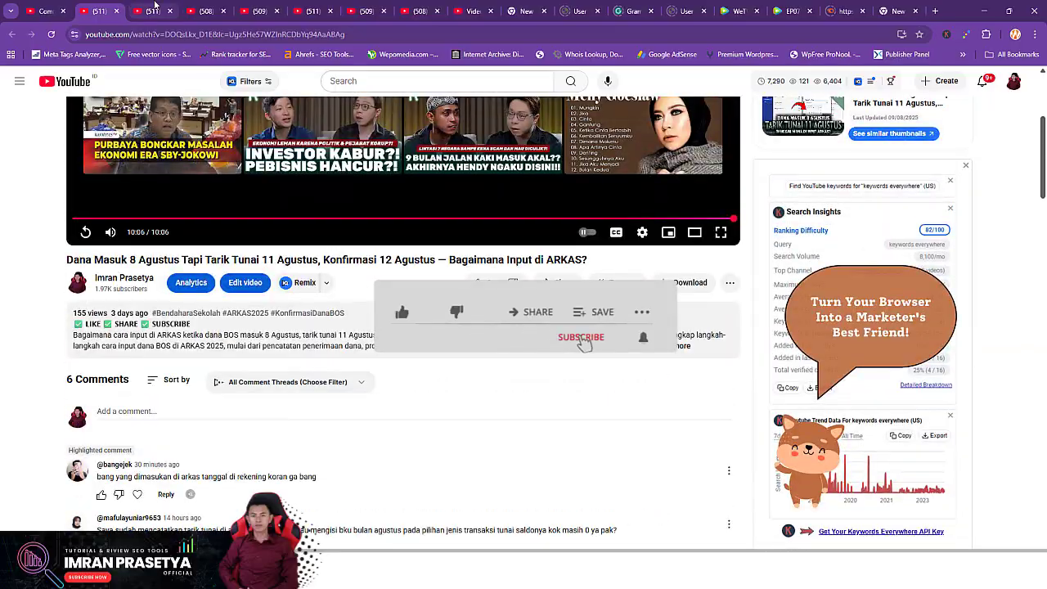
pyautogui.click(154, 7)
pyautogui.moveTo(1044, 86)
pyautogui.mouseDown()
pyautogui.moveTo(1030, 345)
pyautogui.moveTo(1036, 452)
pyautogui.moveTo(1045, 69)
pyautogui.mouseUp()
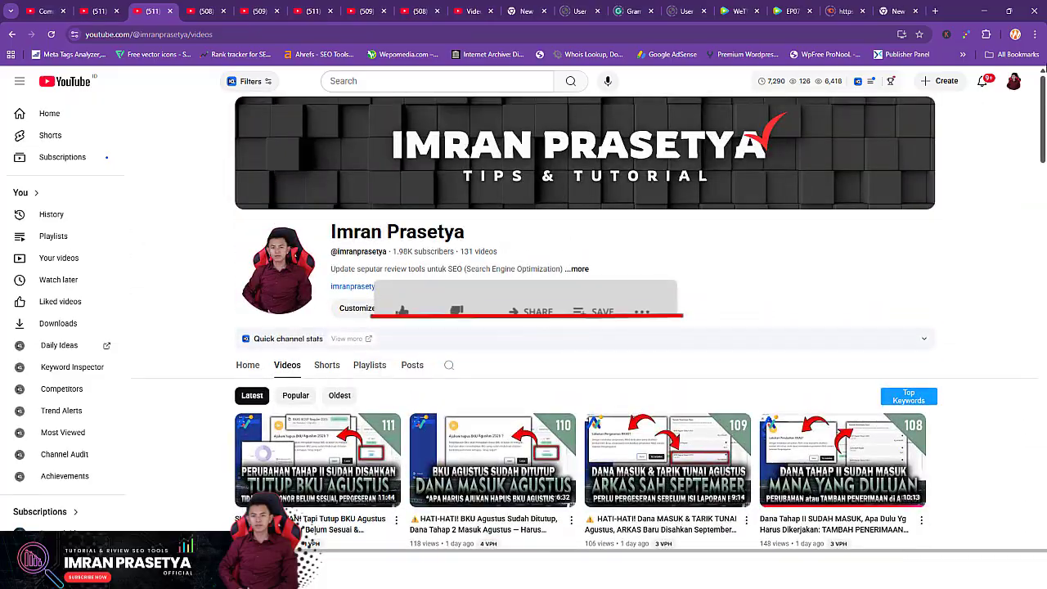